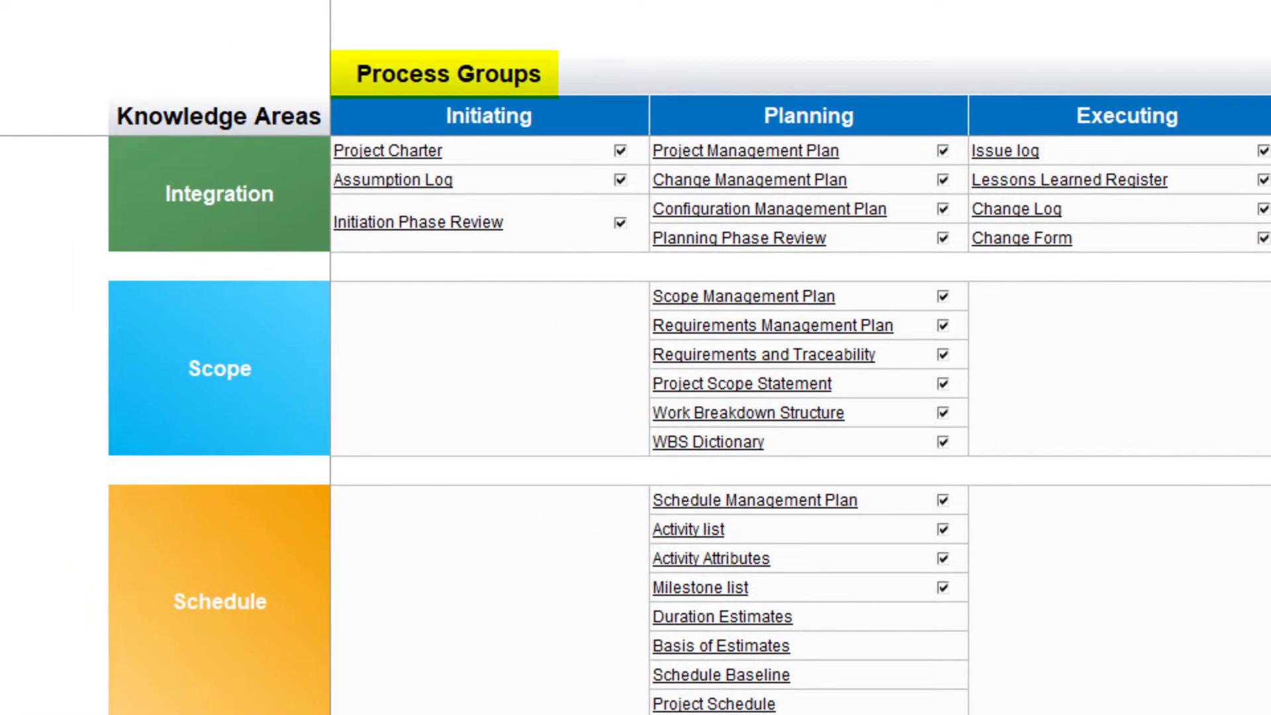
pyautogui.click(144, 81)
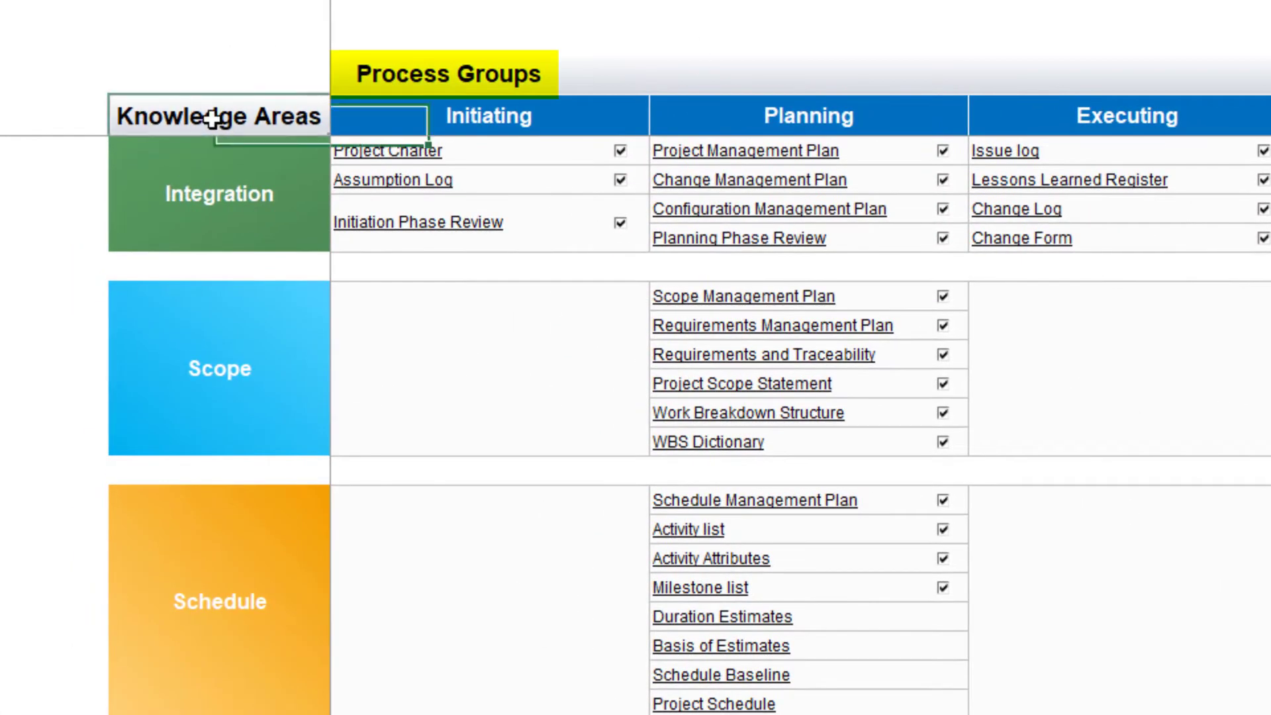
pyautogui.click(573, 70)
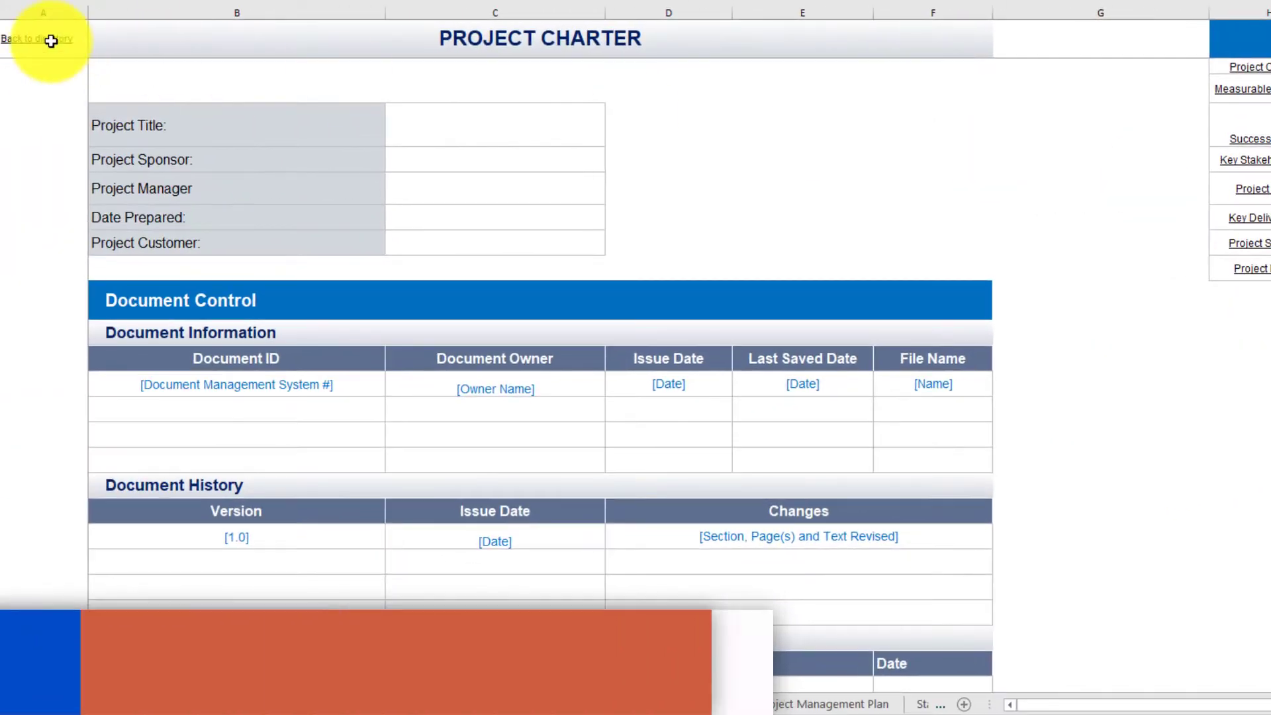
# Return from the Project Charter to the directory and open the Risk Register from the Raid Log list.
pyautogui.click(48, 37)
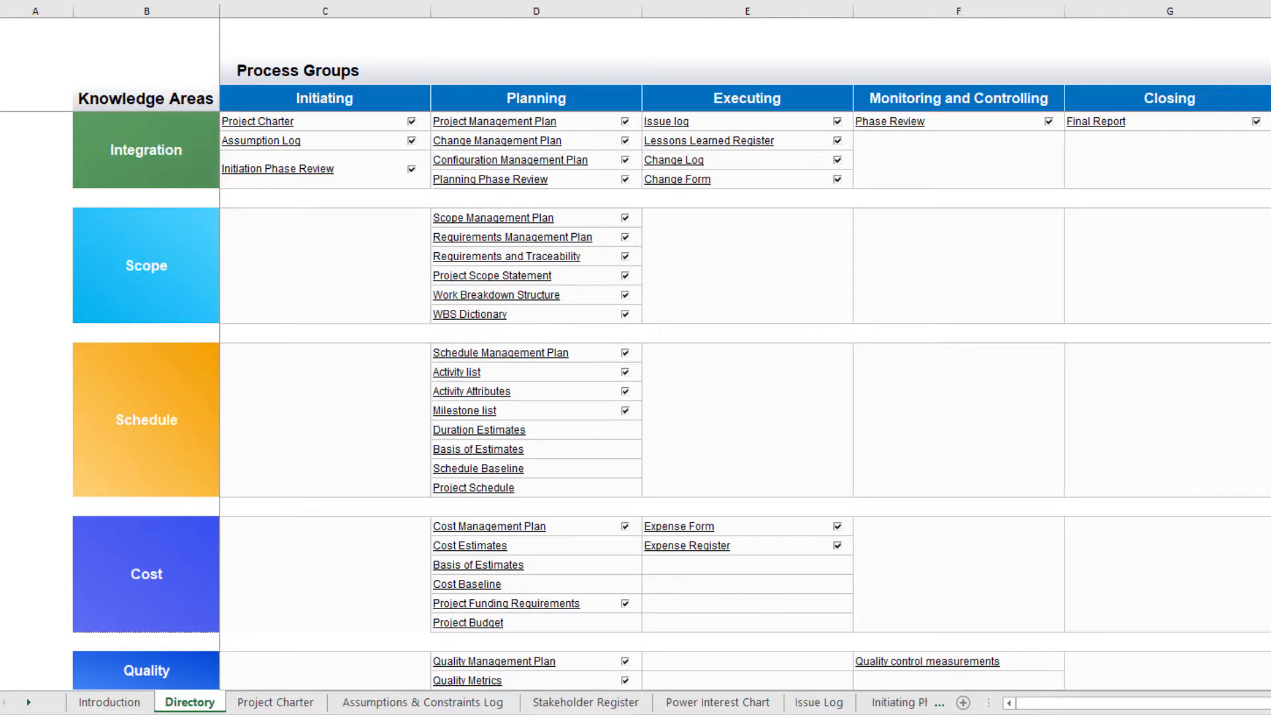
pyautogui.hscroll(2, 745, 399)
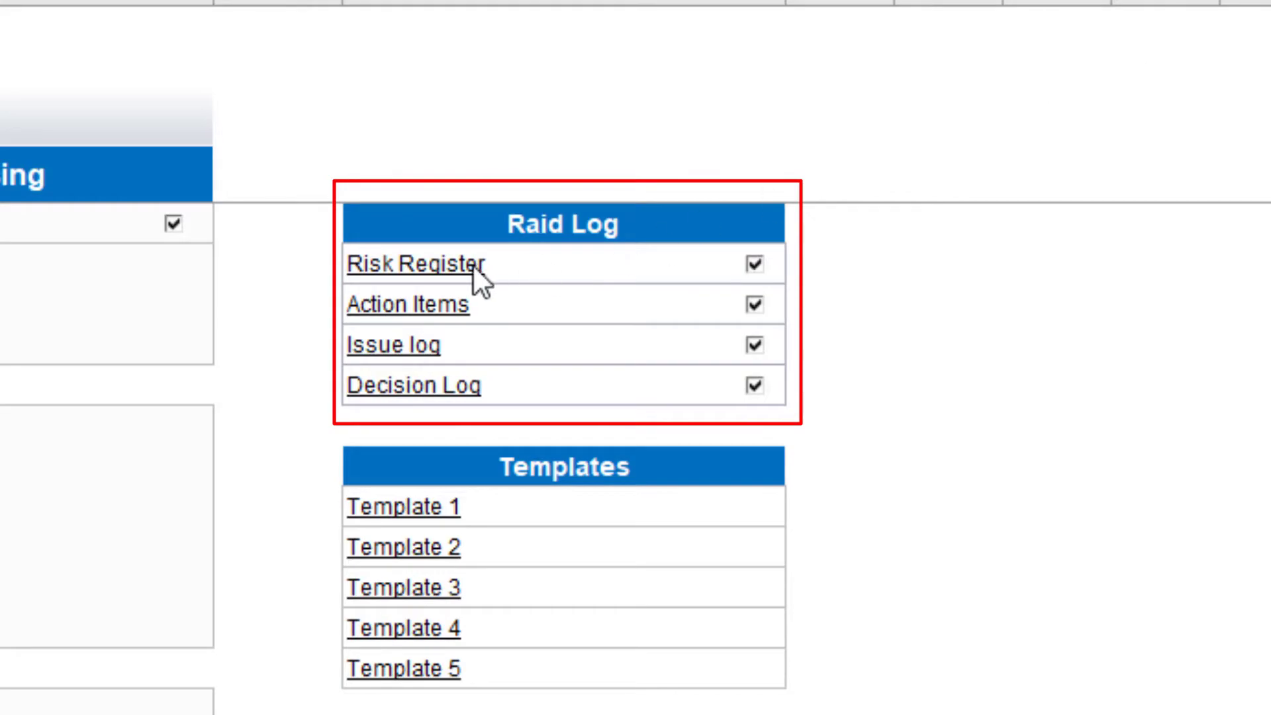
pyautogui.click(463, 268)
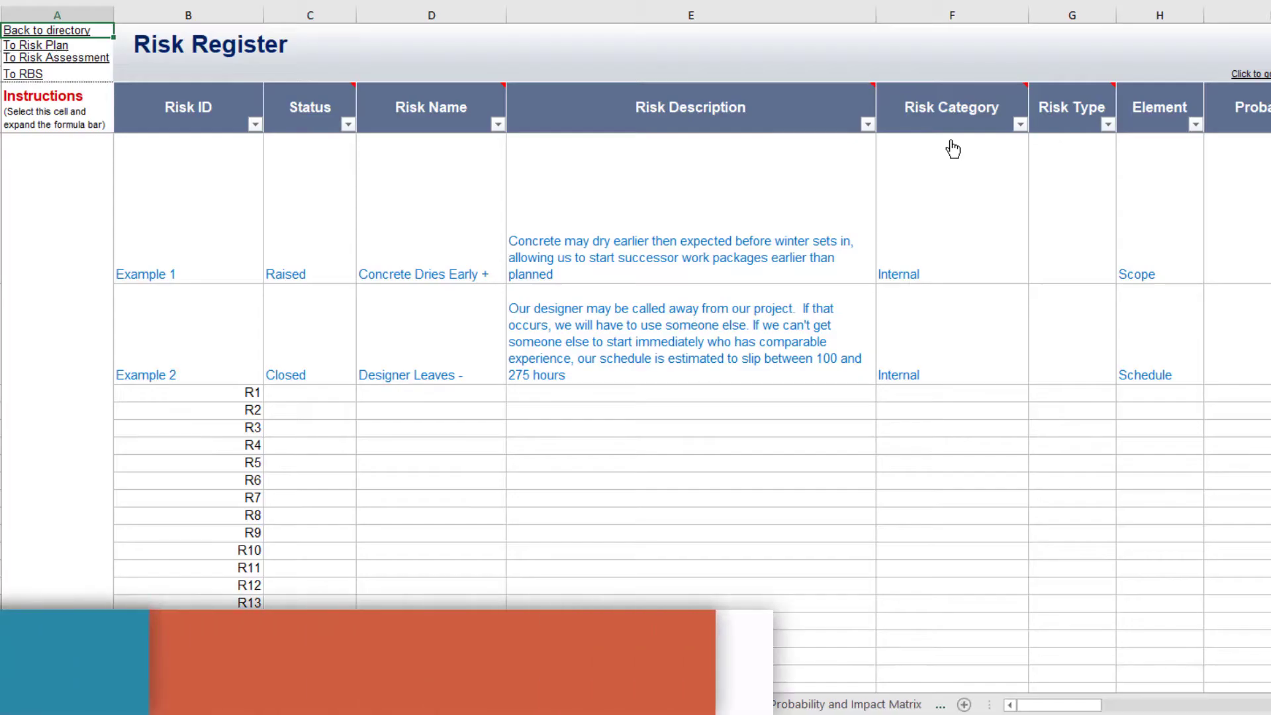
# Set the risk type to Opportunity for Example 1 and to Threat for Example 2.
pyautogui.click(1086, 252)
pyautogui.click(1123, 274)
pyautogui.click(1103, 290)
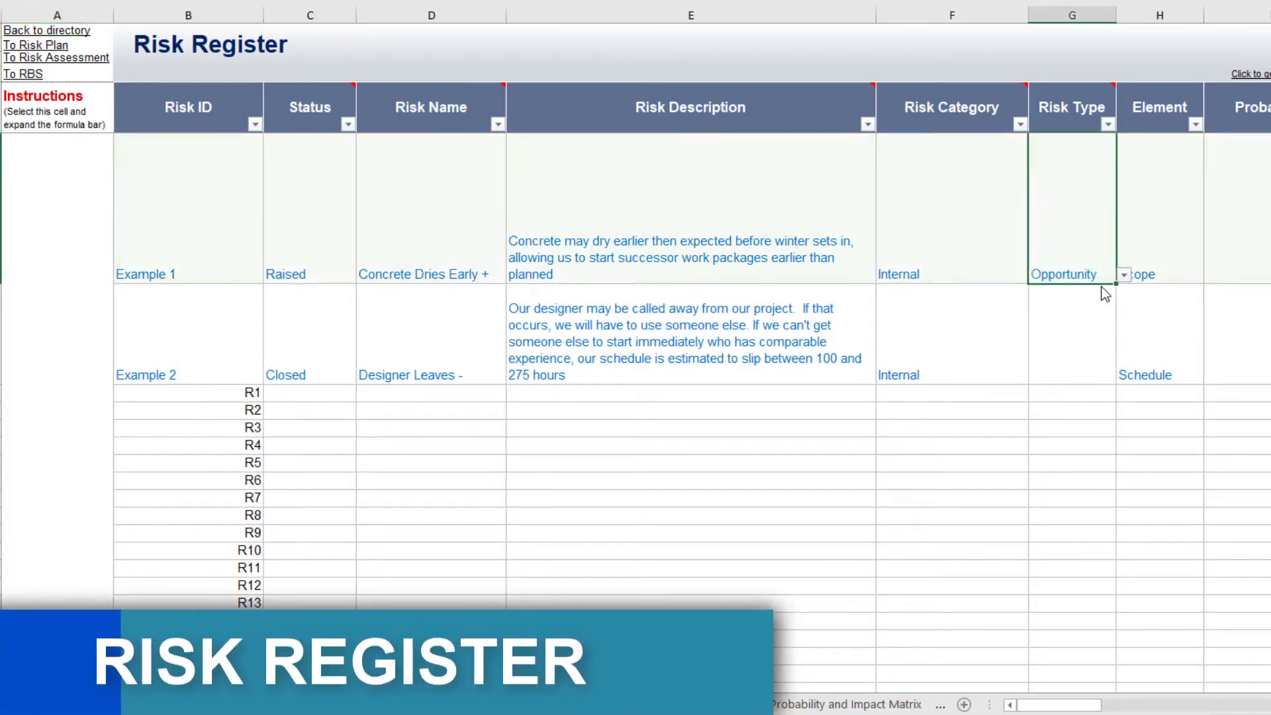
pyautogui.click(1092, 331)
pyautogui.click(1123, 375)
pyautogui.click(1095, 399)
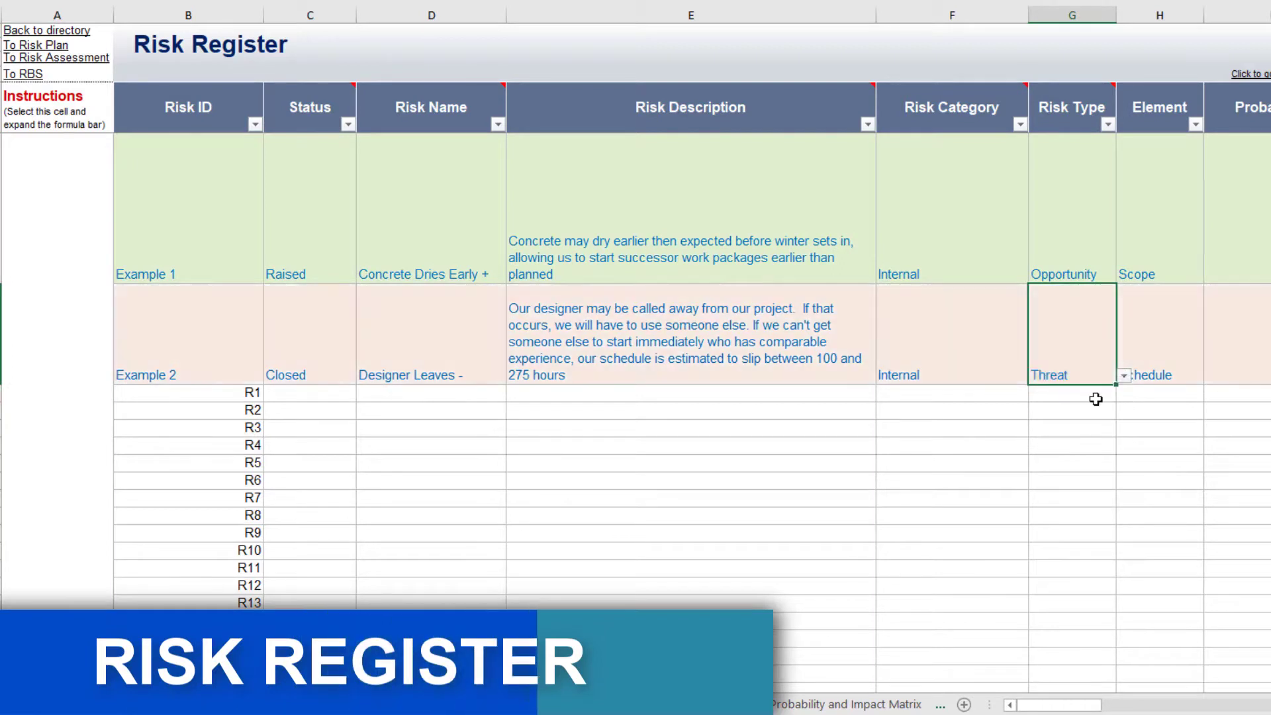
# Name risk R1 "Fire Starts" and set its risk type to Threat.
pyautogui.click(493, 396)
pyautogui.write('Fire ')
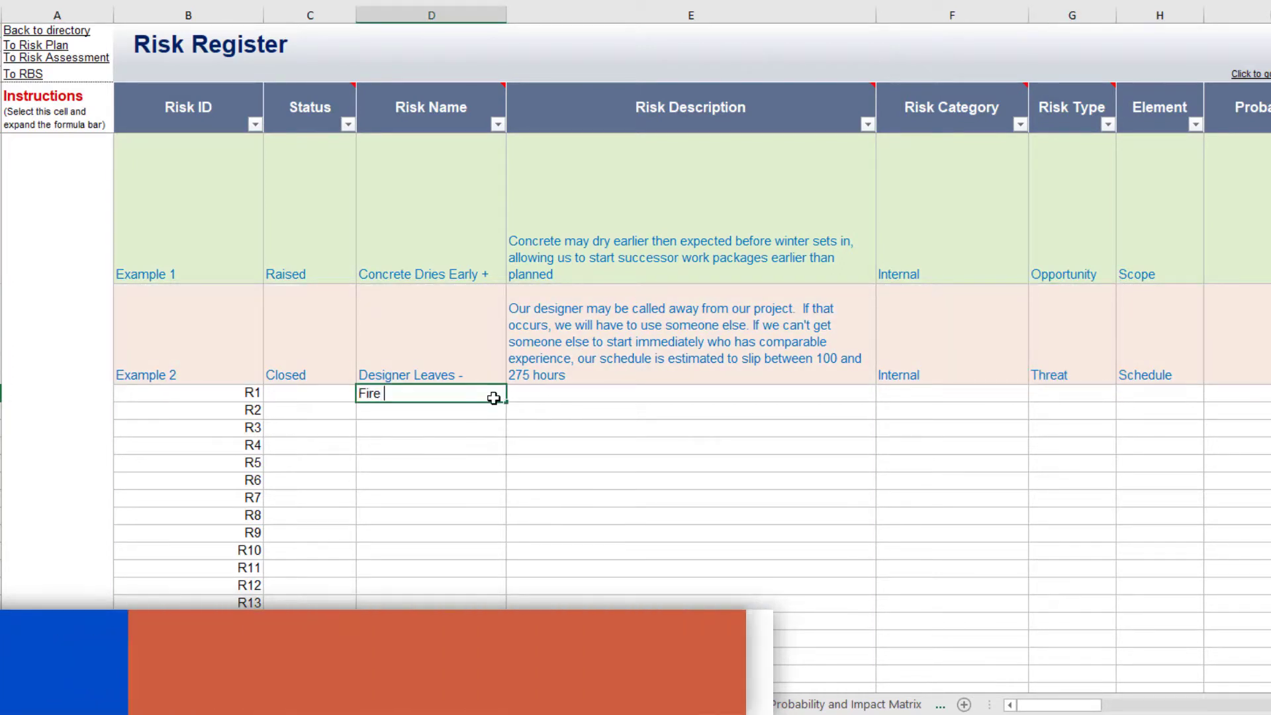
pyautogui.write('Starts')
pyautogui.click(1063, 394)
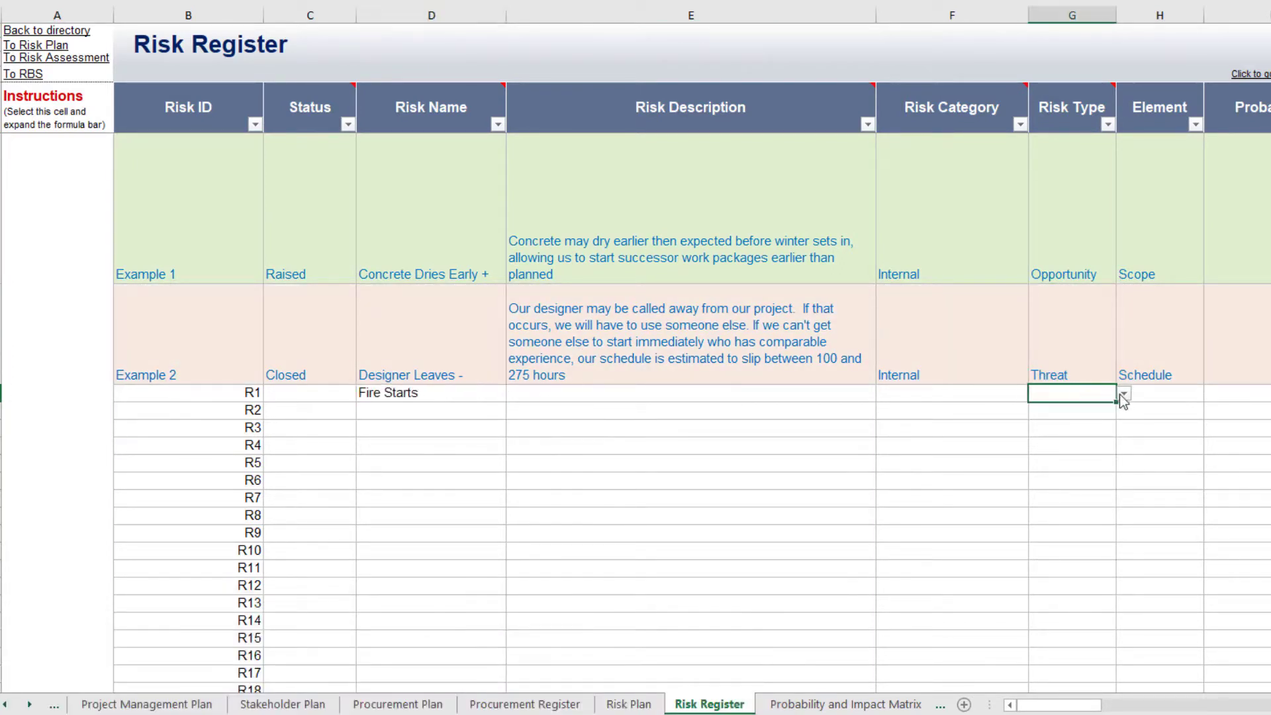
pyautogui.click(1123, 395)
pyautogui.click(1046, 419)
# Rate risk R1 with a probability of 2 and an impact of 5.
pyautogui.click(1211, 394)
pyautogui.write('2')
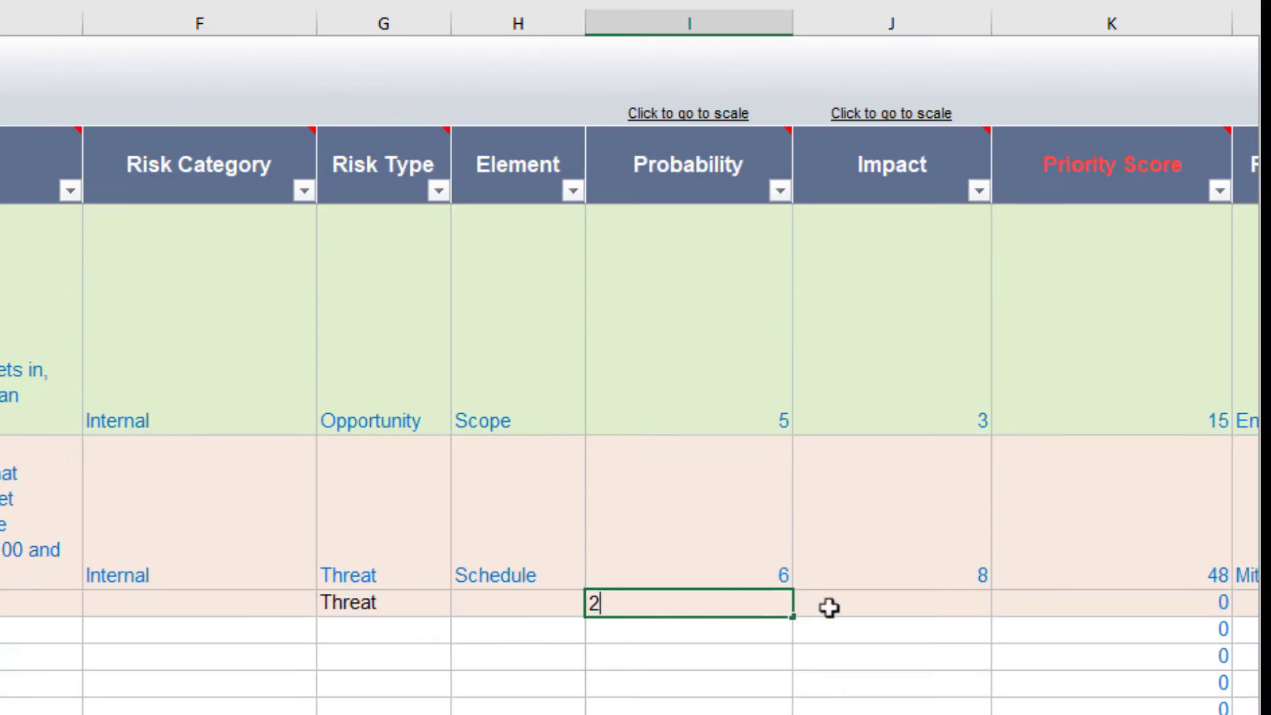
pyautogui.click(1137, 395)
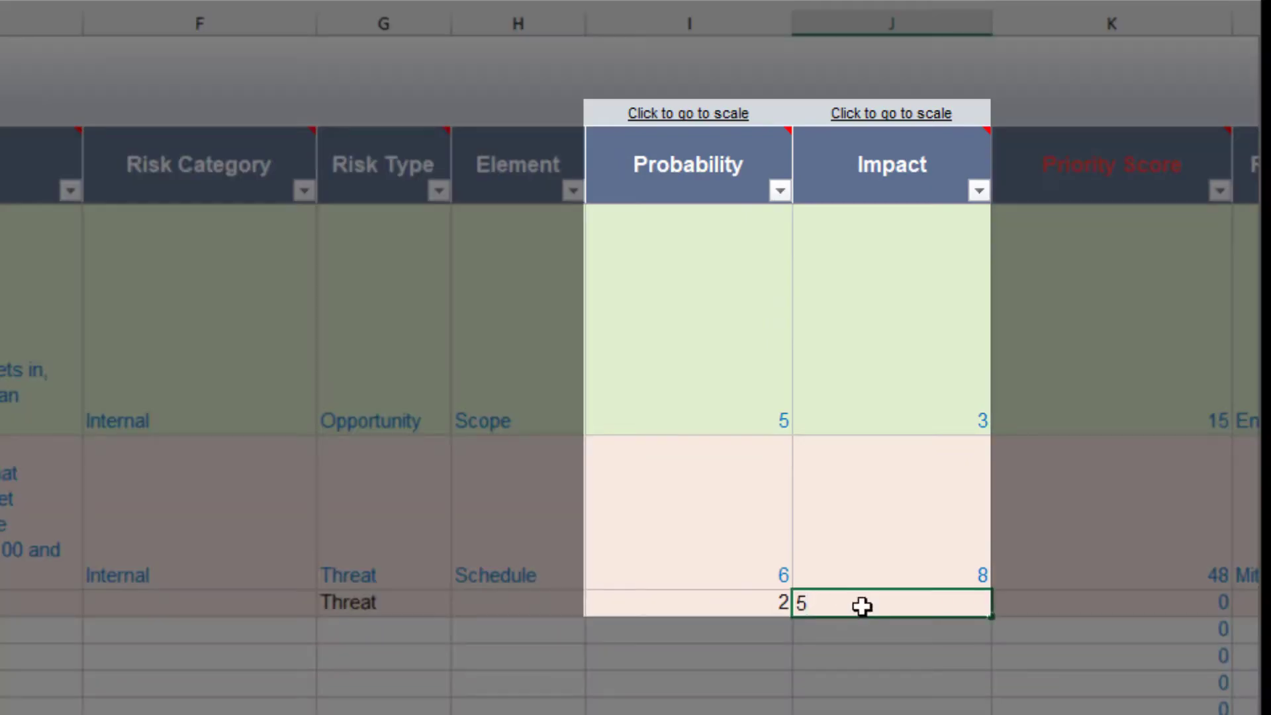
pyautogui.click(20, 682)
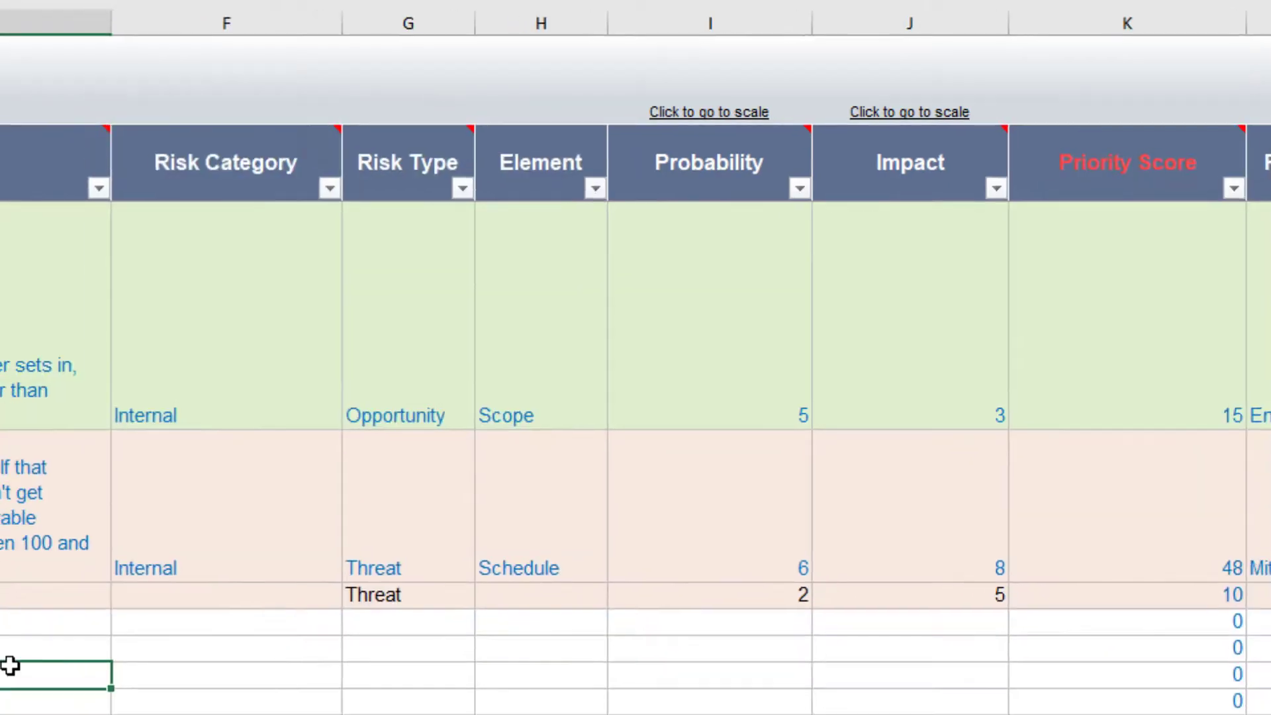
# Go to the risk assessment's Probability and Impact Matrix and locate the Fire Starts risk.
pyautogui.hscroll(-3, 10, 665)
pyautogui.click(60, 62)
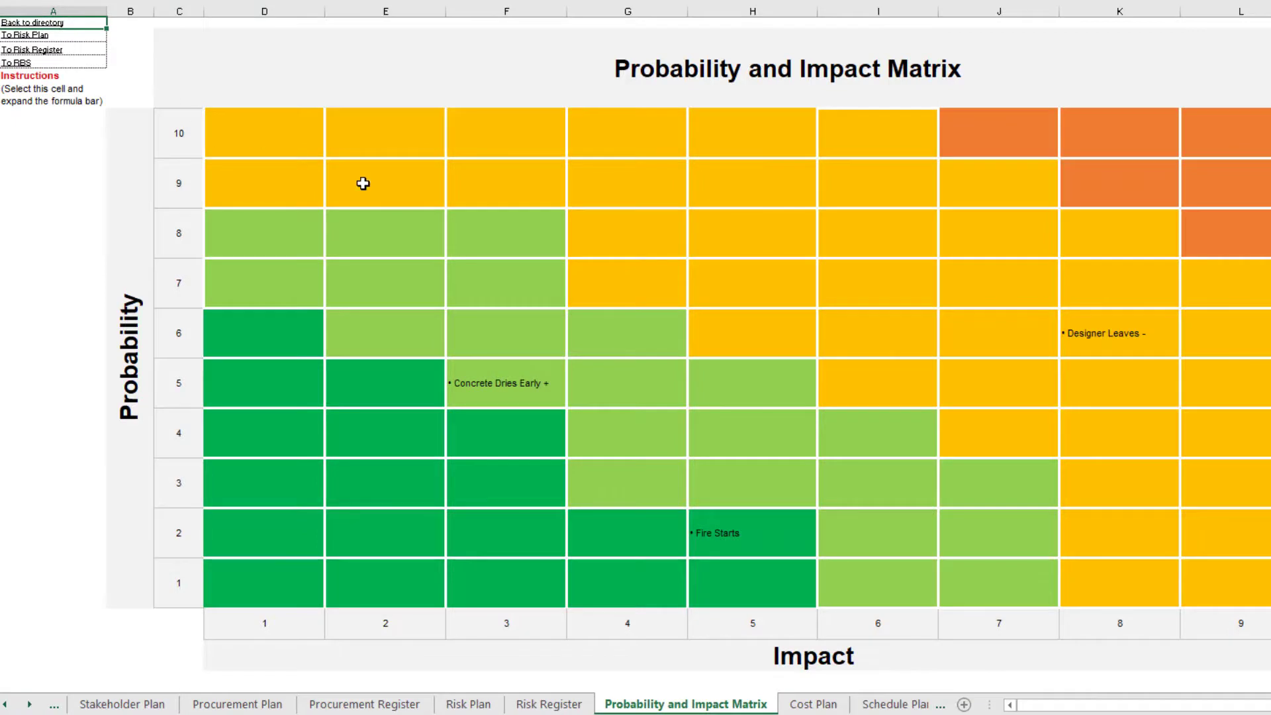
pyautogui.click(808, 530)
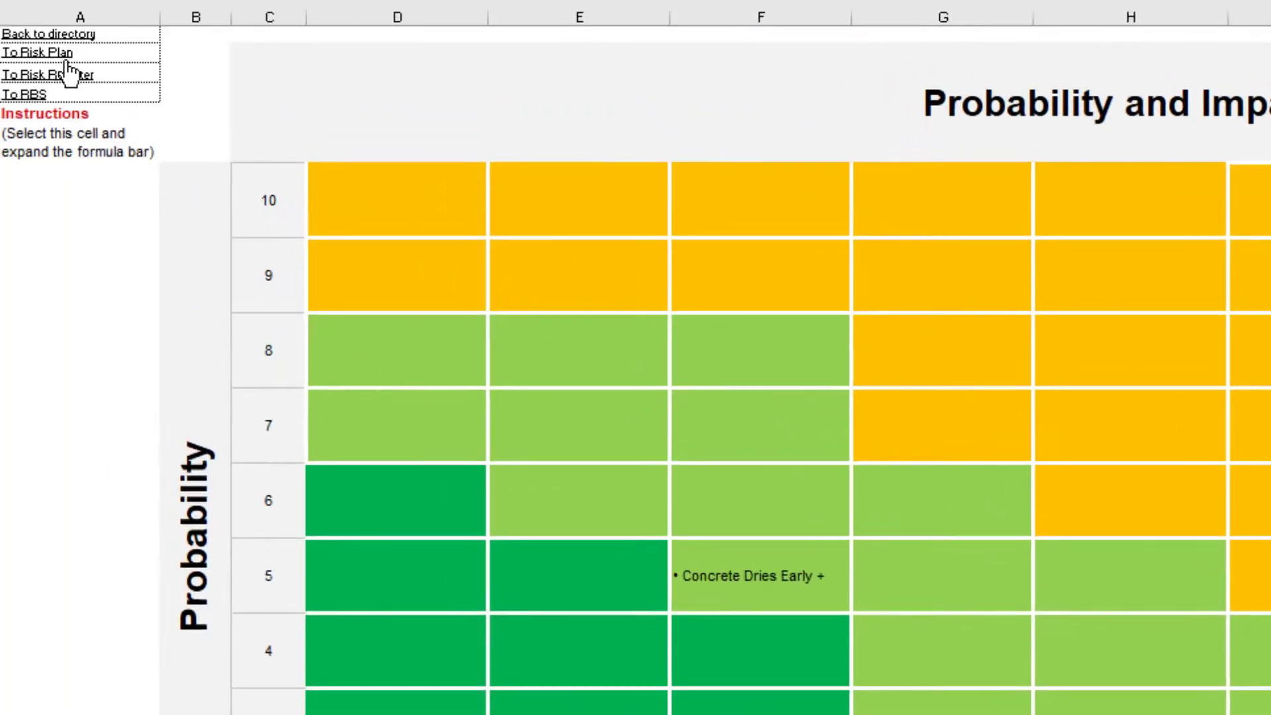
# Open the RACI Matrix from the directory and assign I to the first blank activity under Name or Role.
pyautogui.click(57, 37)
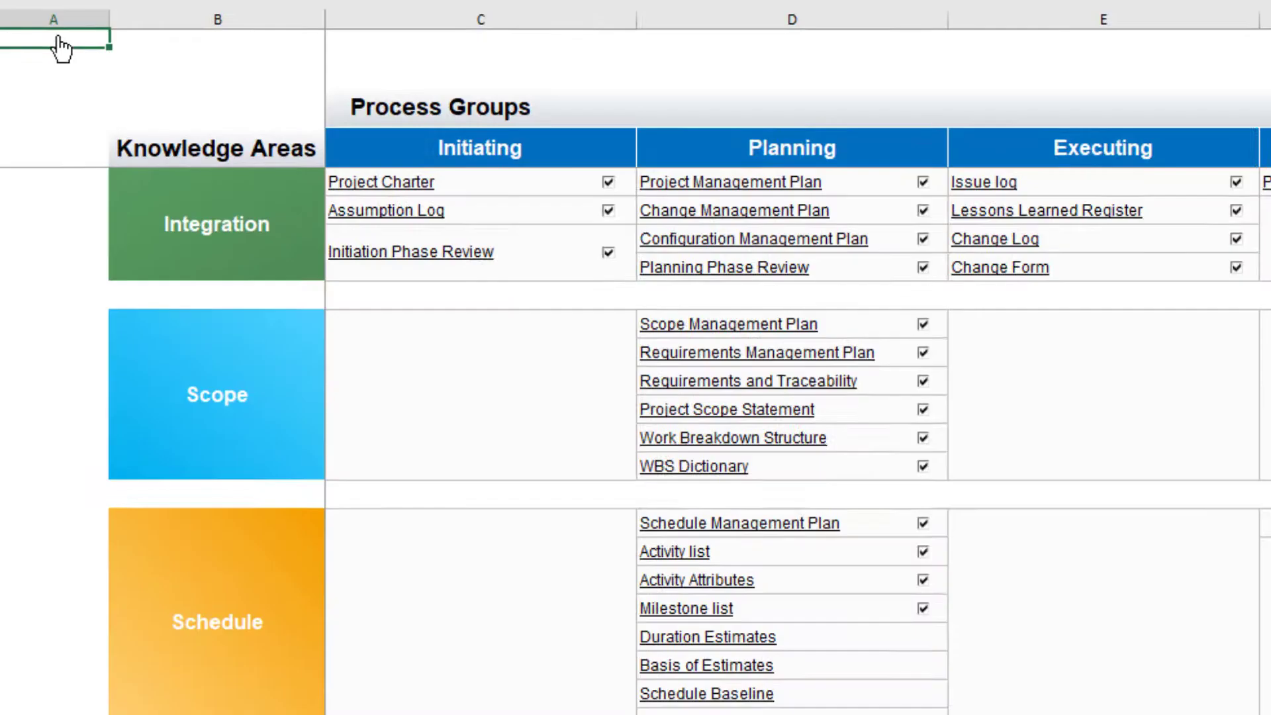
pyautogui.scroll(-4, 629, 390)
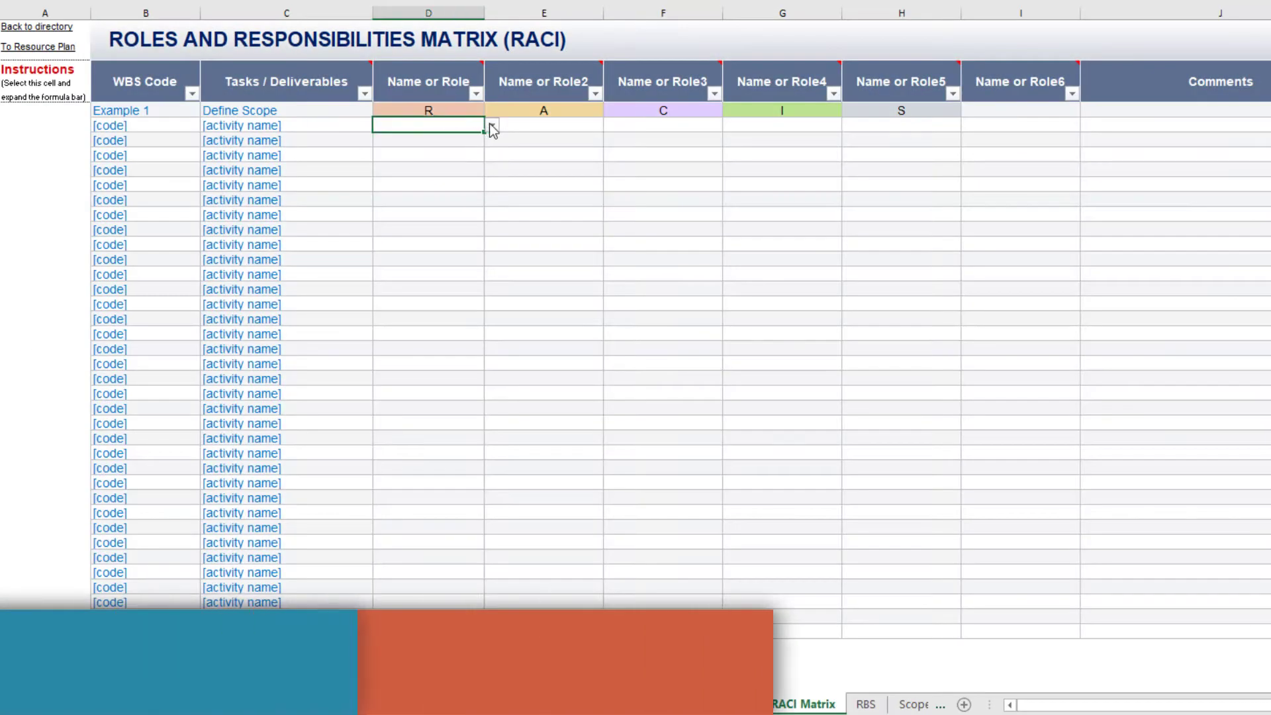
pyautogui.click(492, 124)
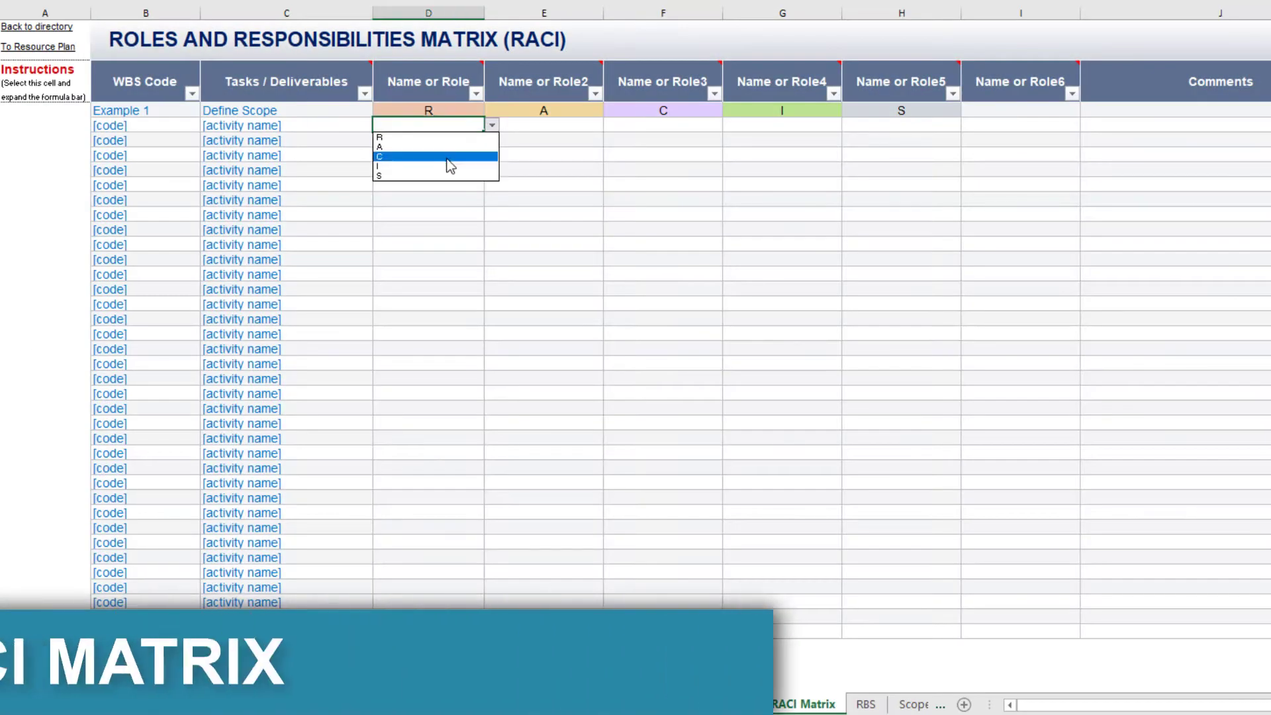
pyautogui.click(444, 168)
pyautogui.click(449, 185)
pyautogui.scroll(-8, 489, 313)
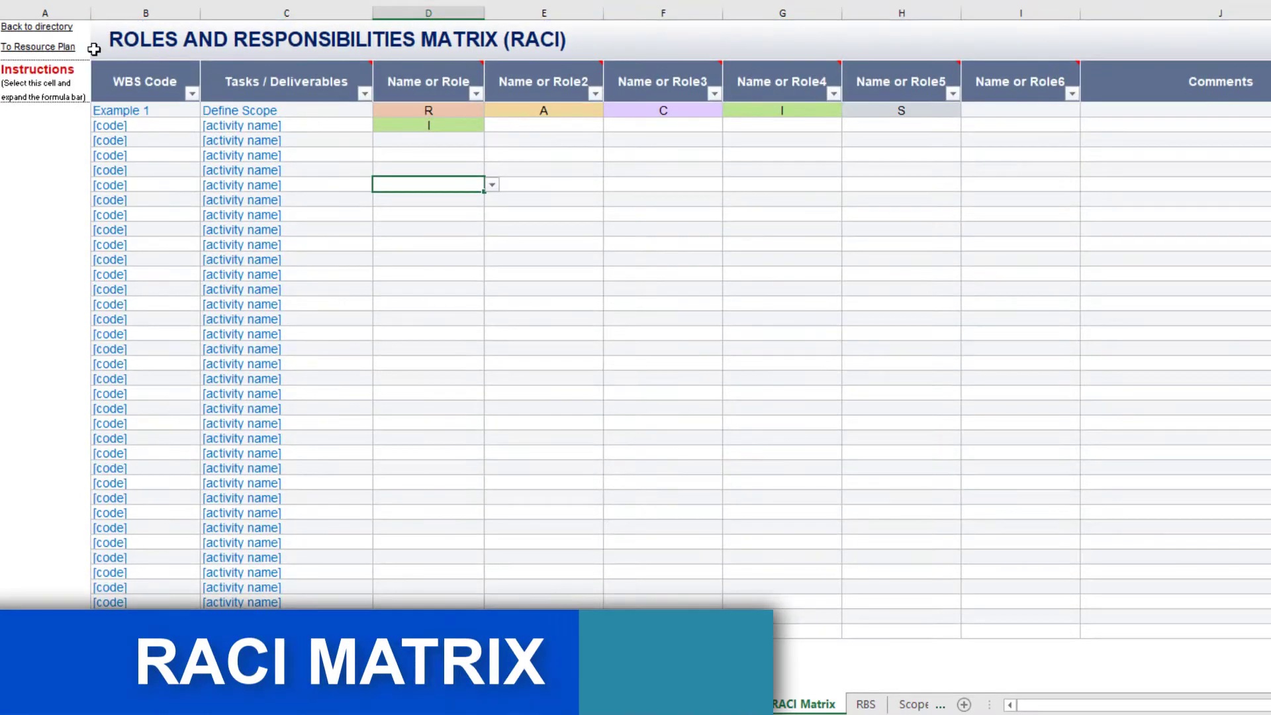
# Open Requirements and Traceability from the directory and review its columns through to the Traceability section.
pyautogui.click(60, 37)
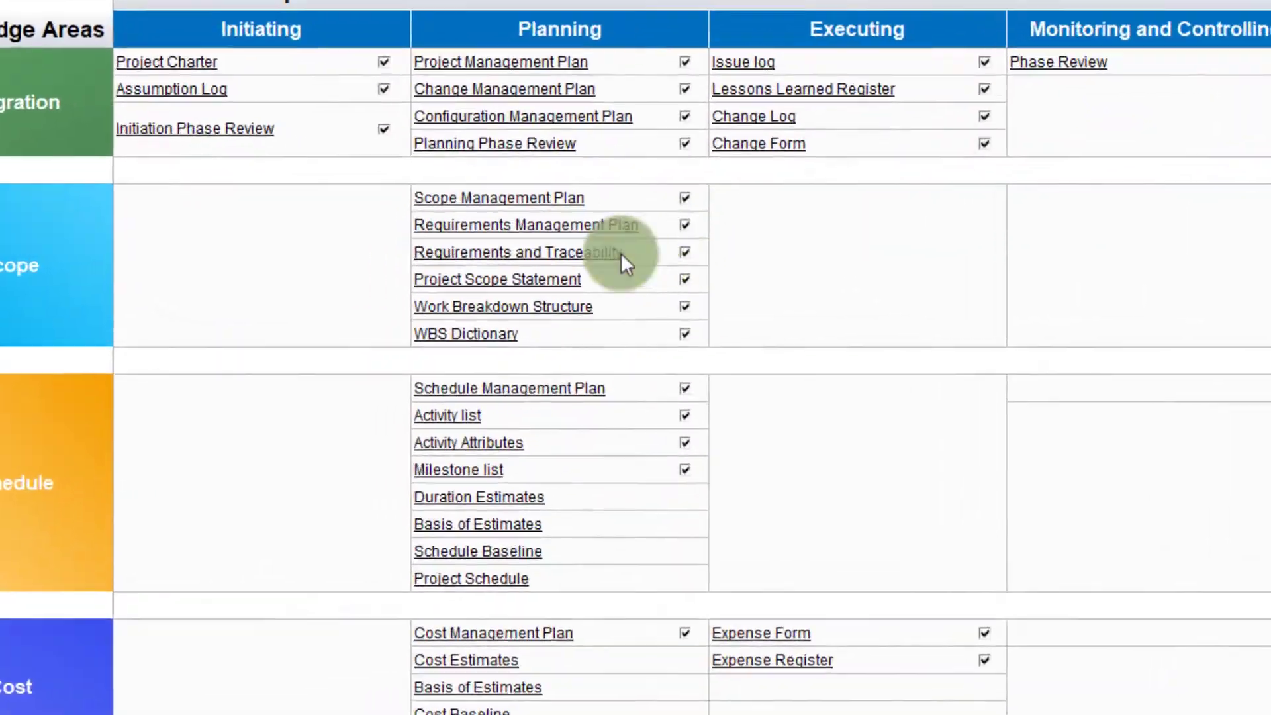
pyautogui.click(622, 254)
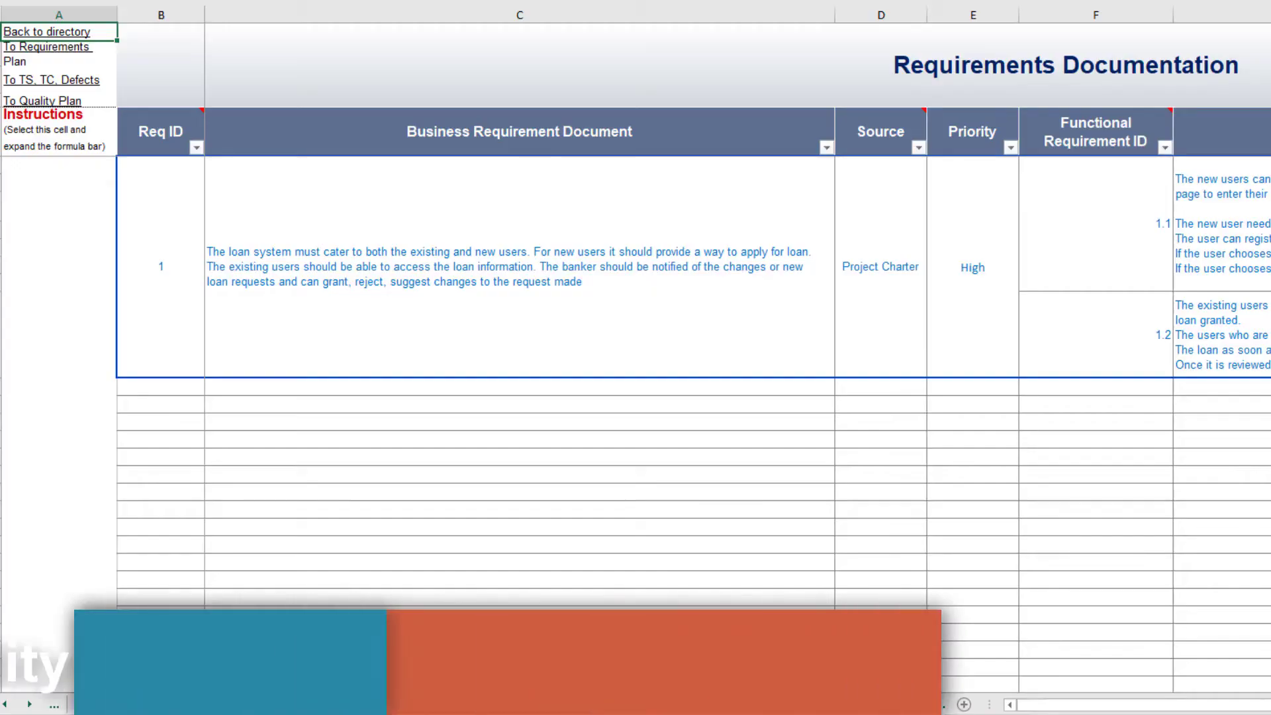
pyautogui.hscroll(5, 728, 397)
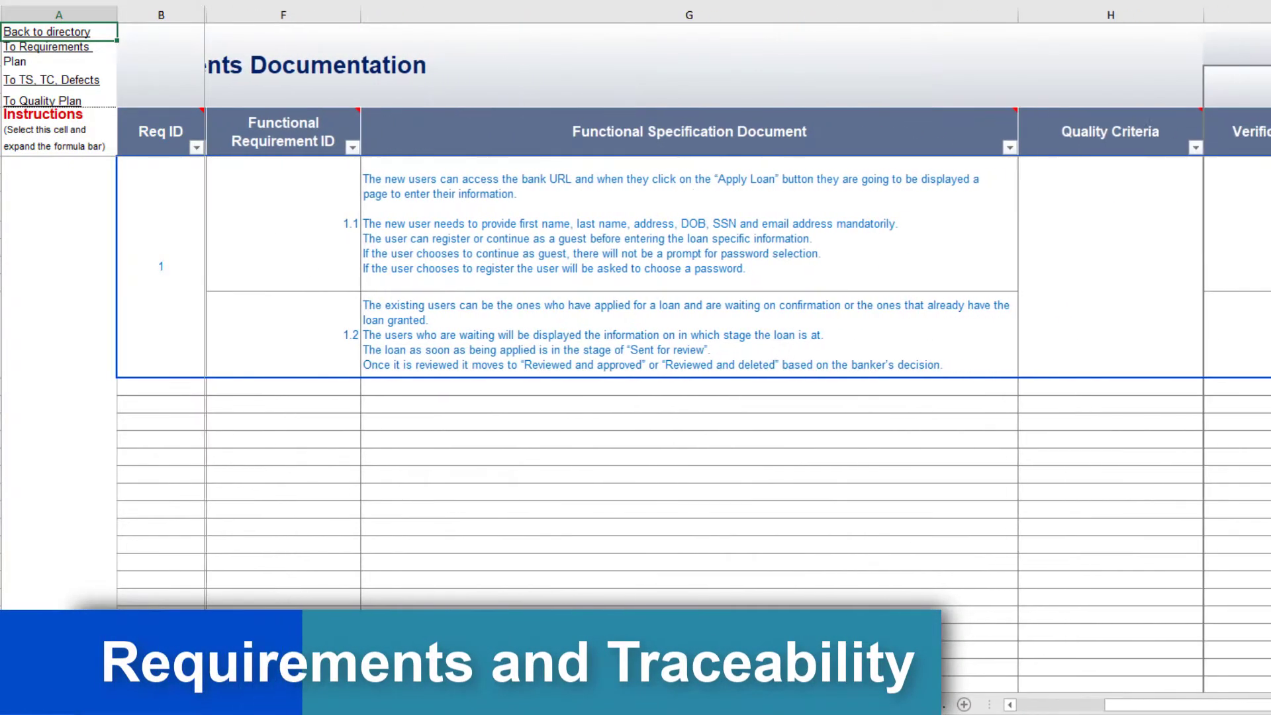
pyautogui.hscroll(5, 728, 397)
pyautogui.hscroll(5, 728, 397)
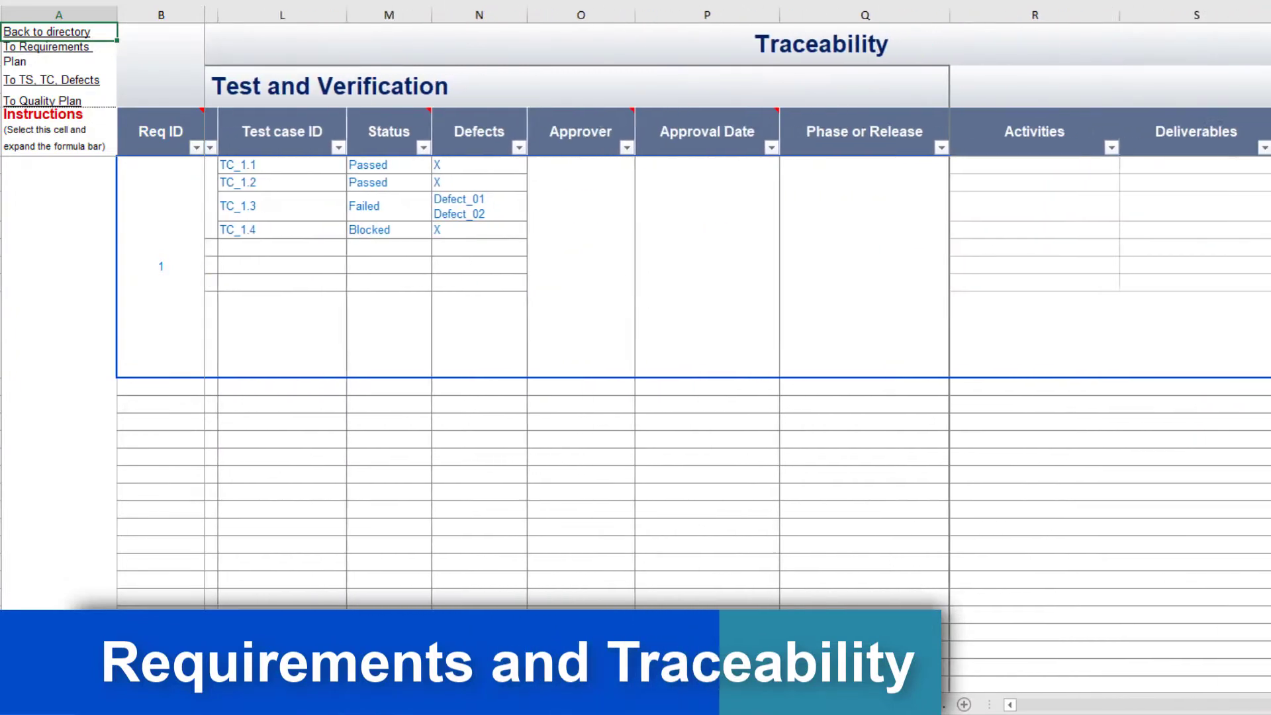
pyautogui.hscroll(3, 728, 397)
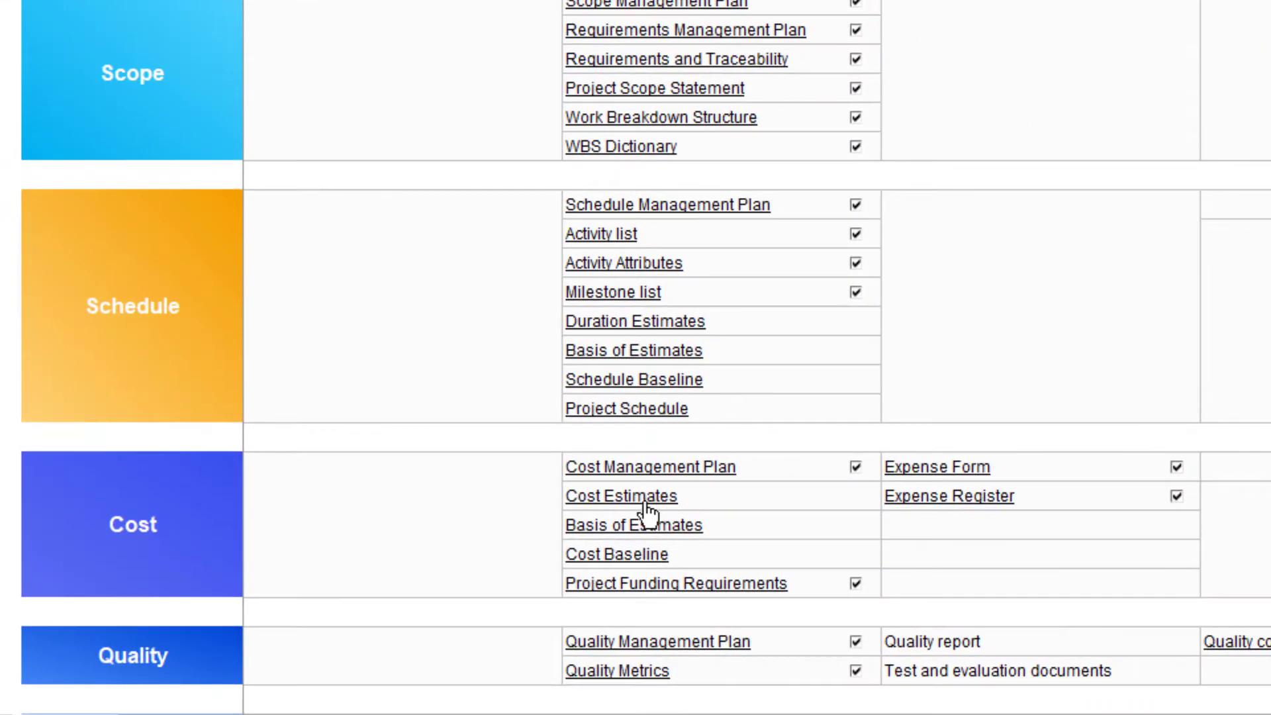
# Open Cost Estimates from the directory and set the Server Upgrade activity's confidence level to 6.
pyautogui.click(647, 512)
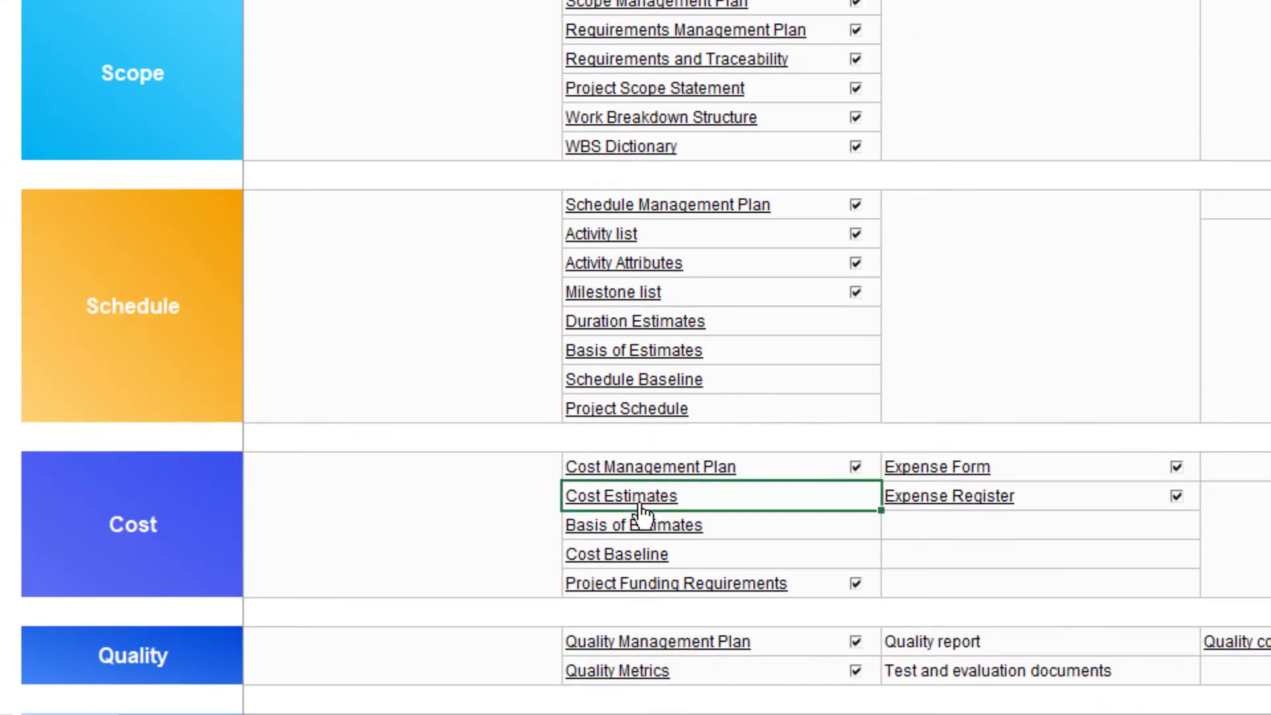
pyautogui.hscroll(-5, 294, 490)
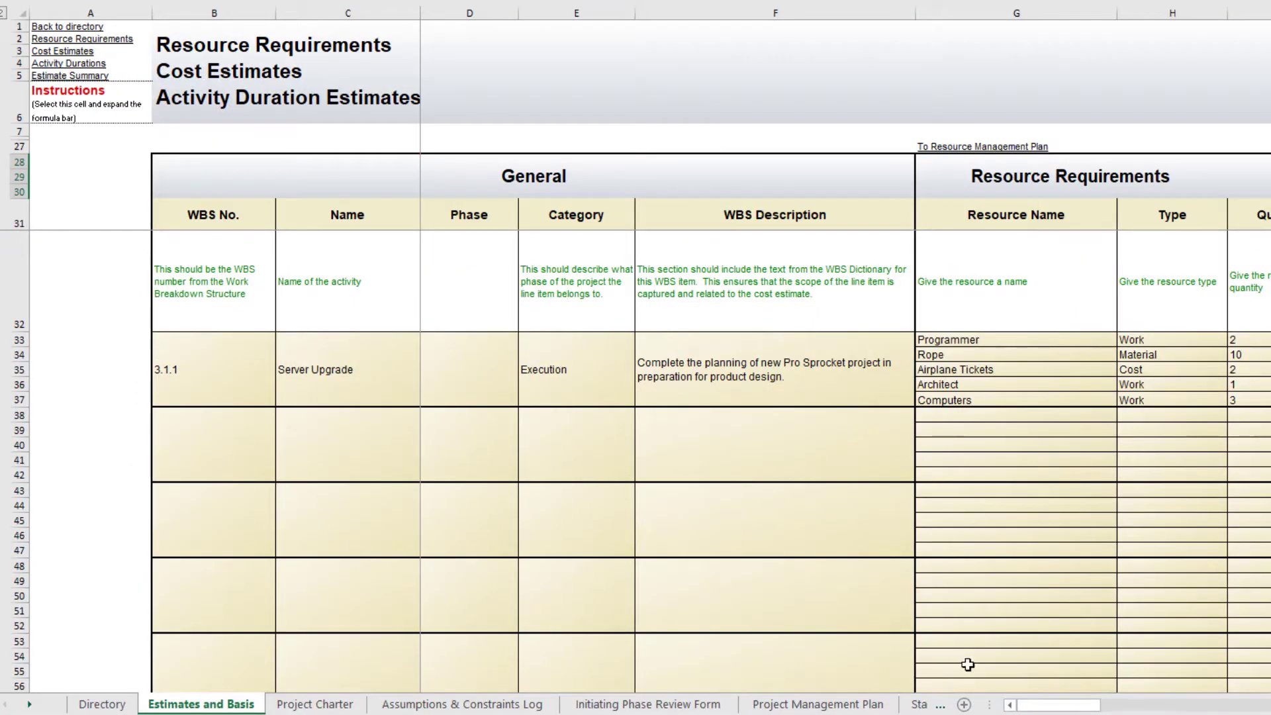
pyautogui.moveTo(1035, 709); pyautogui.dragTo(1269, 707)
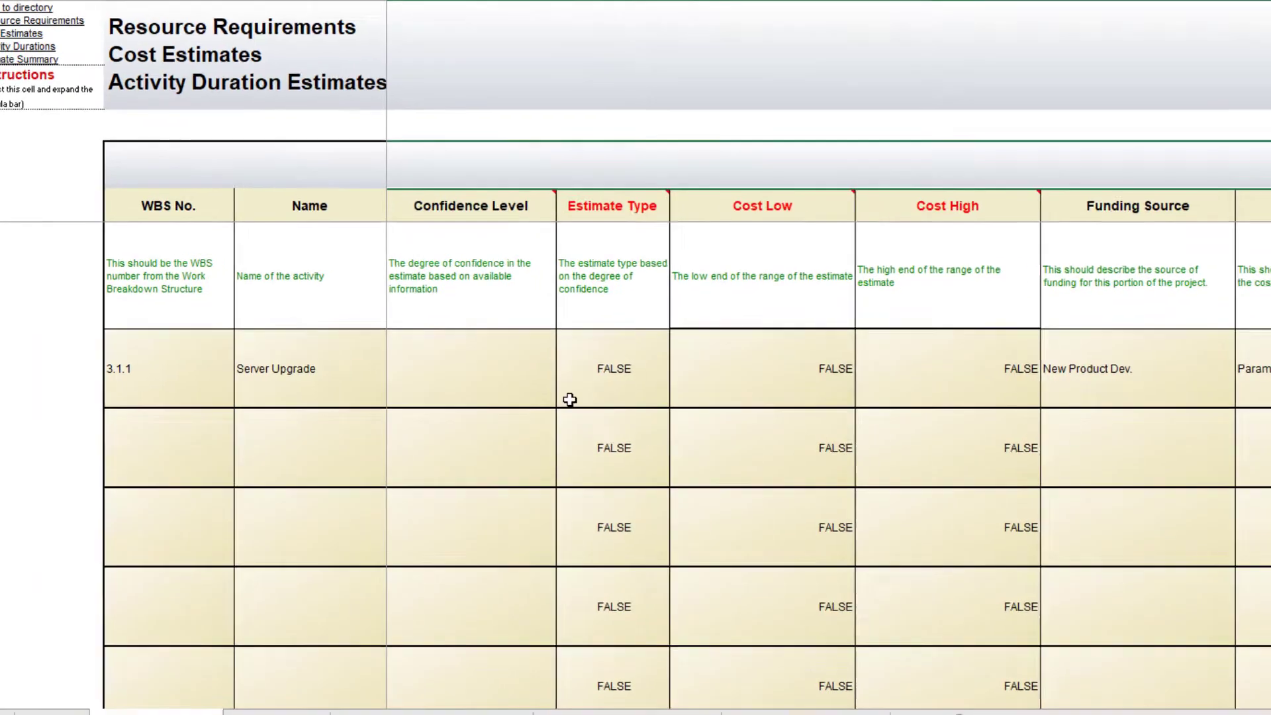
pyautogui.click(525, 380)
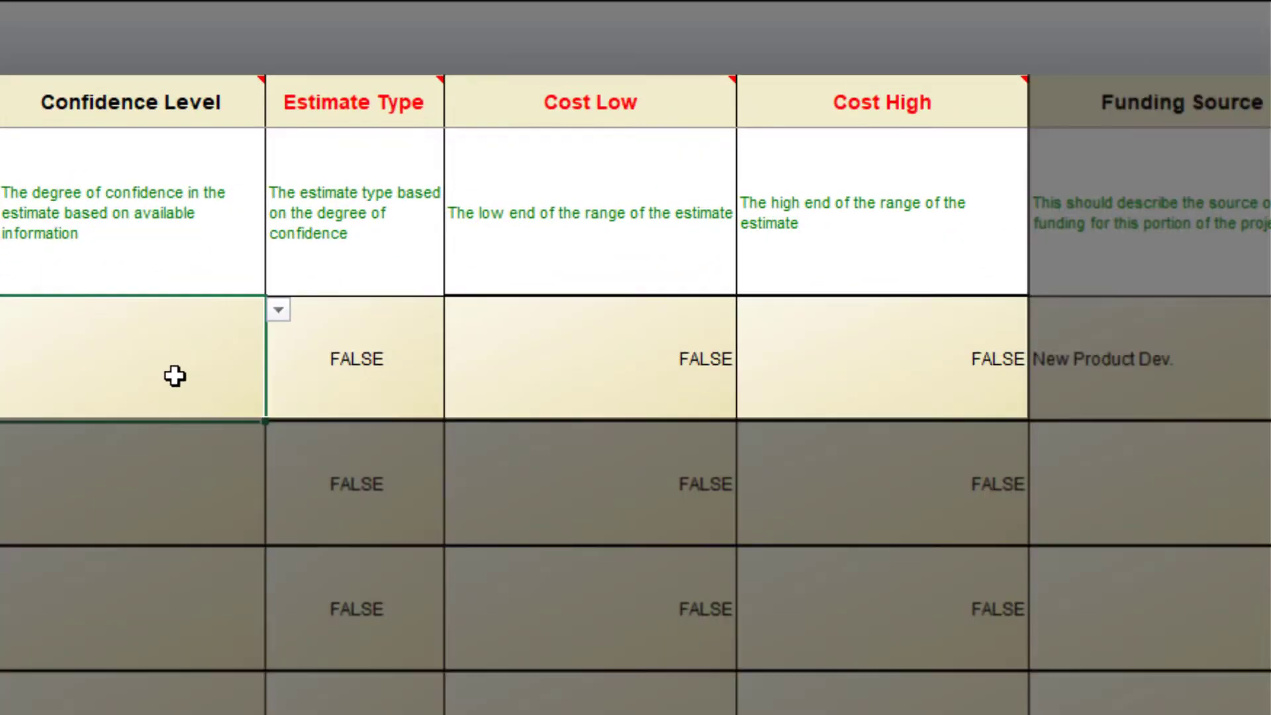
pyautogui.doubleClick(175, 376)
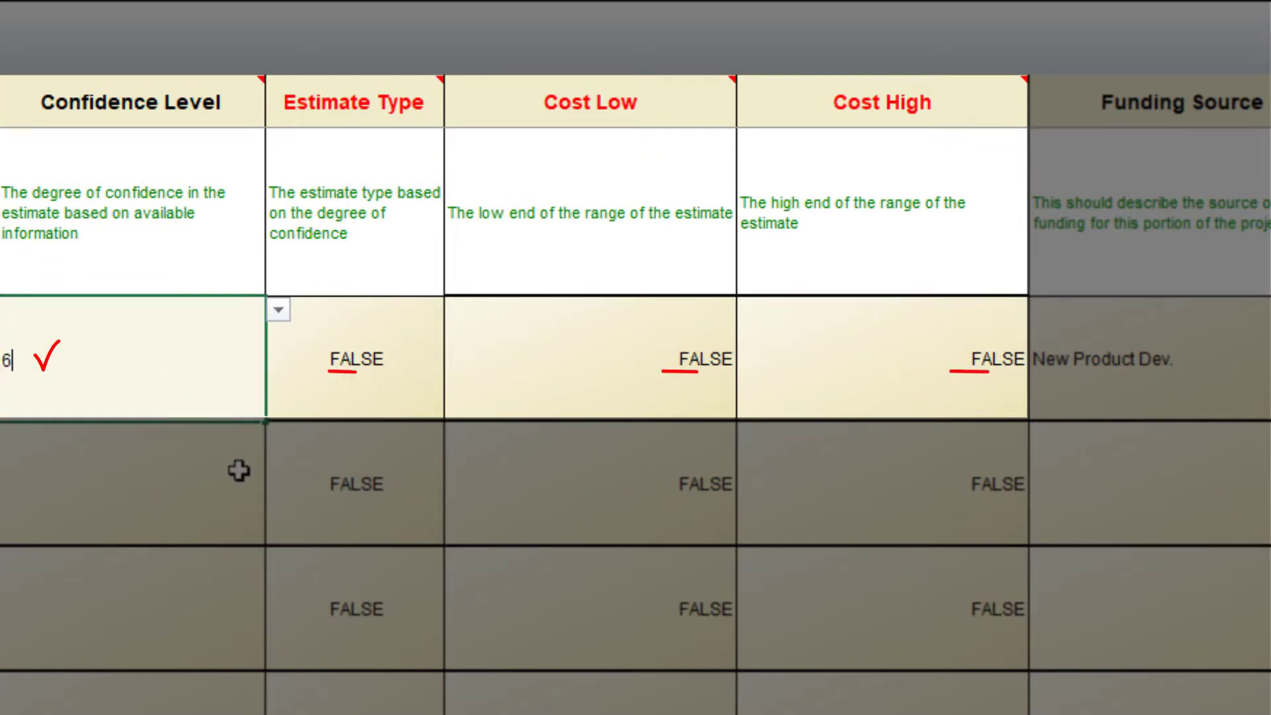
pyautogui.press('Return')
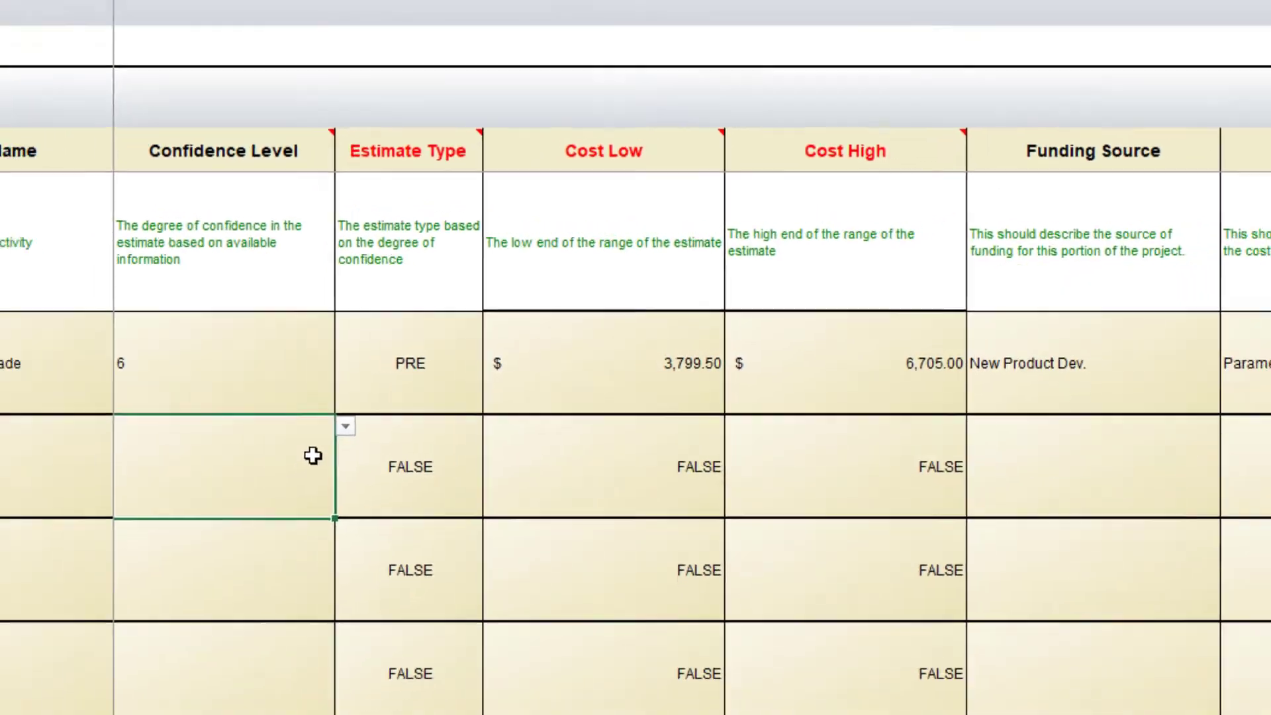
# Enter Server Upgrade durations of 8 optimistic, 12 most likely and 18 pessimistic, and open the Estimate Summary.
pyautogui.hscroll(3, 845, 456)
pyautogui.hscroll(6, 845, 456)
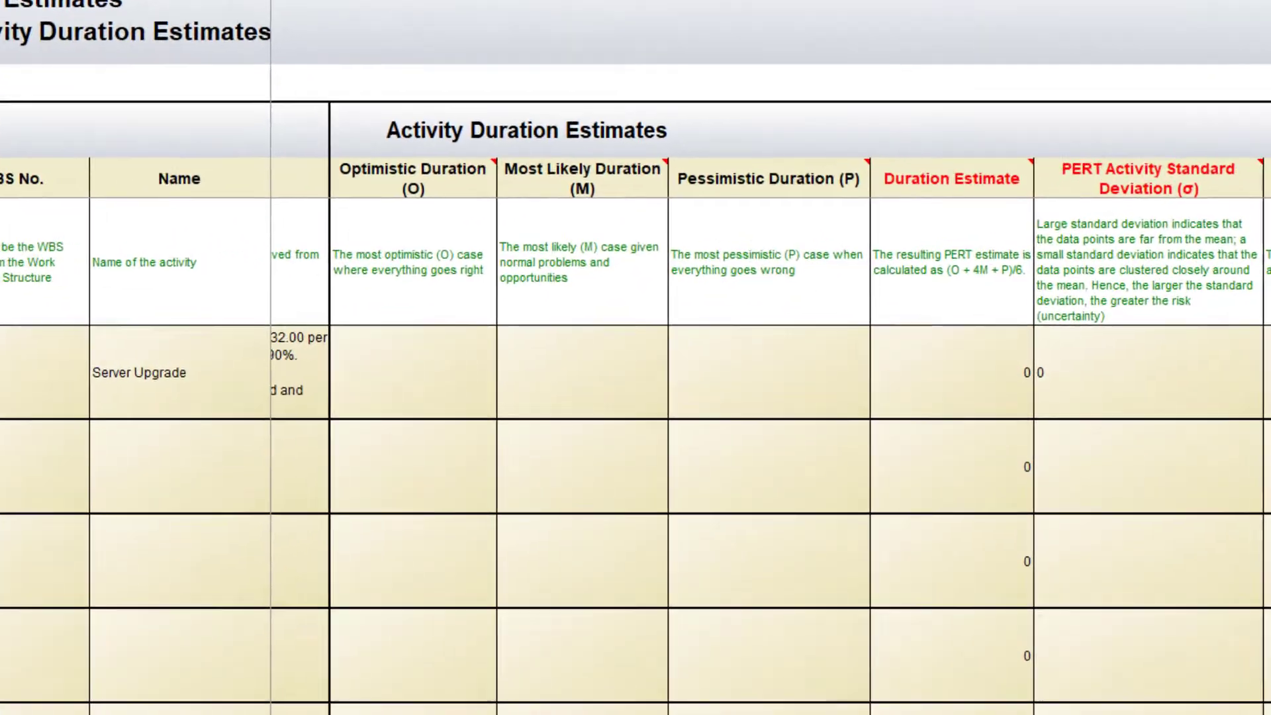
pyautogui.click(625, 371)
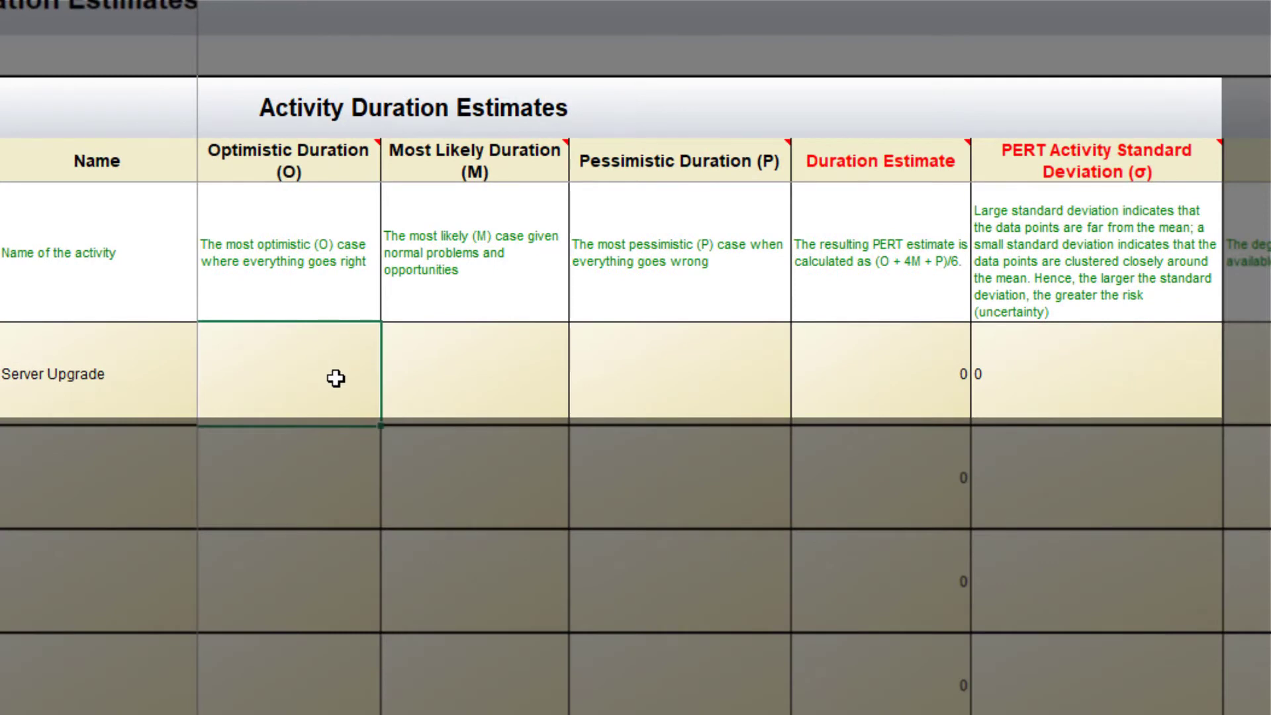
pyautogui.write('8')
pyautogui.click(491, 383)
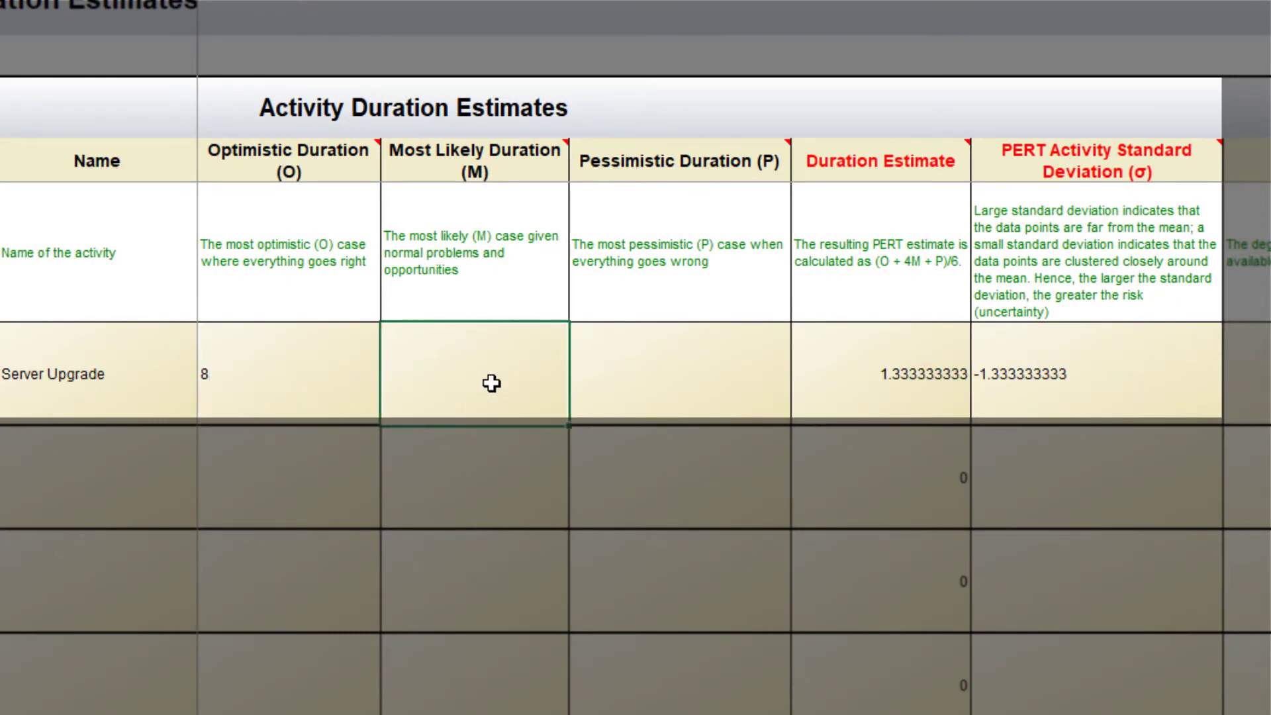
pyautogui.write('12')
pyautogui.click(689, 383)
pyautogui.write('18')
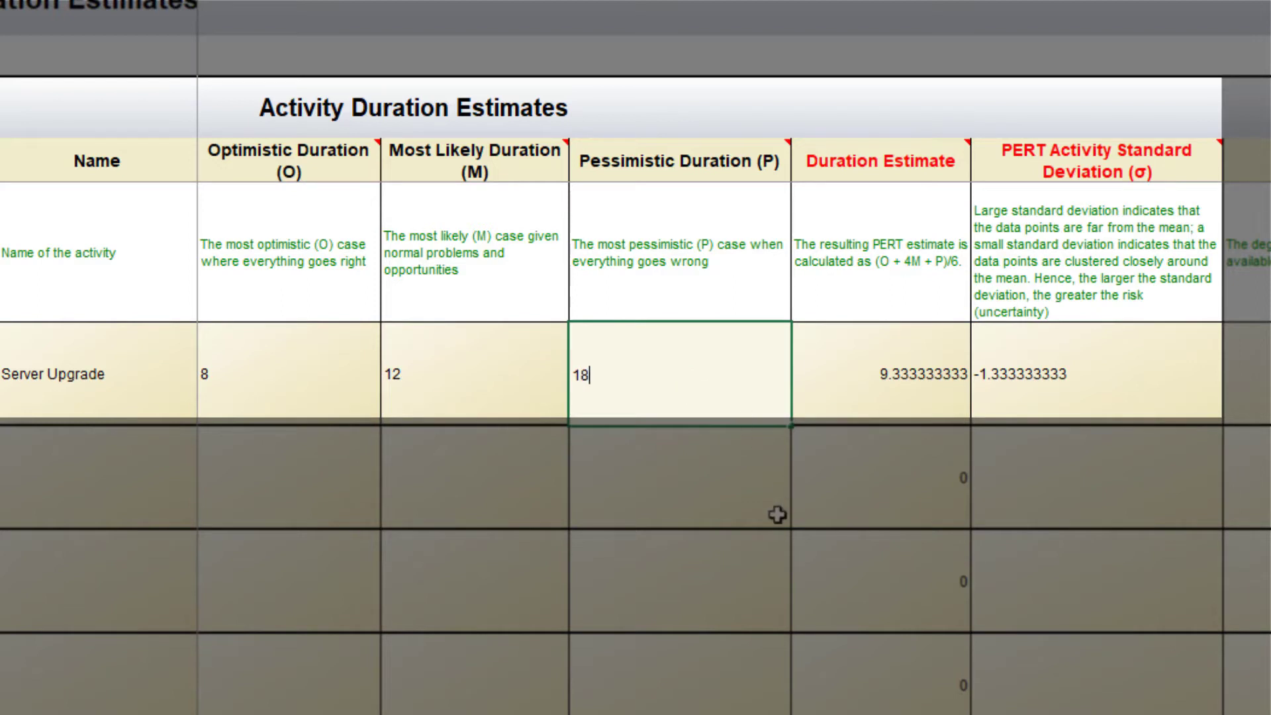
pyautogui.click(776, 514)
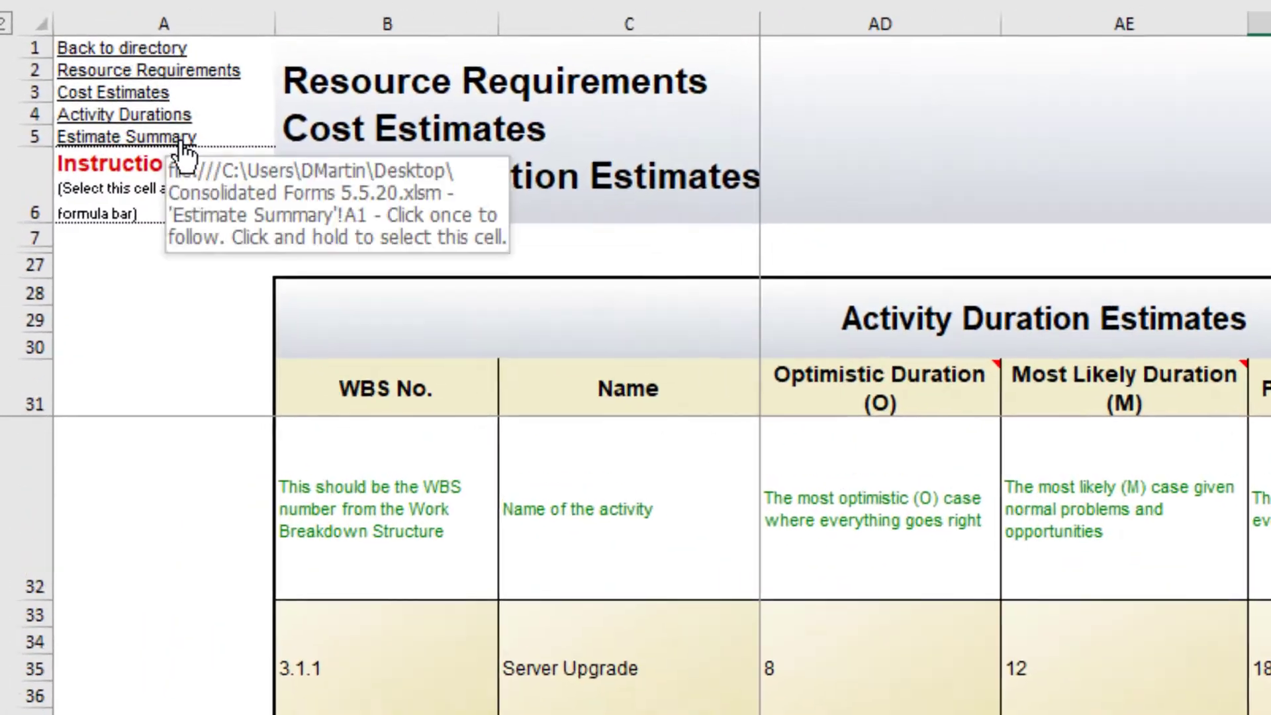
pyautogui.click(109, 87)
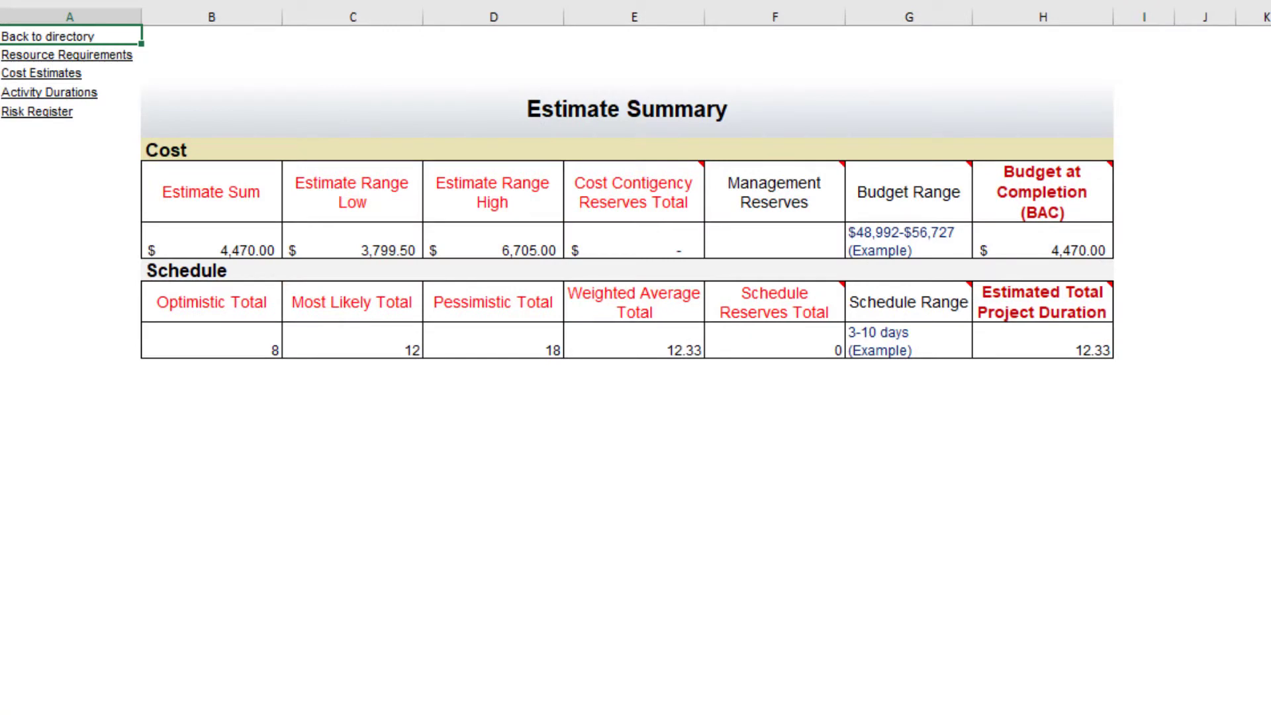
# Open the Stakeholder Register from the directory and enter the stakeholder's full name in row 3.
pyautogui.click(59, 34)
pyautogui.scroll(-6, 25, 200)
pyautogui.scroll(-5, 15, 300)
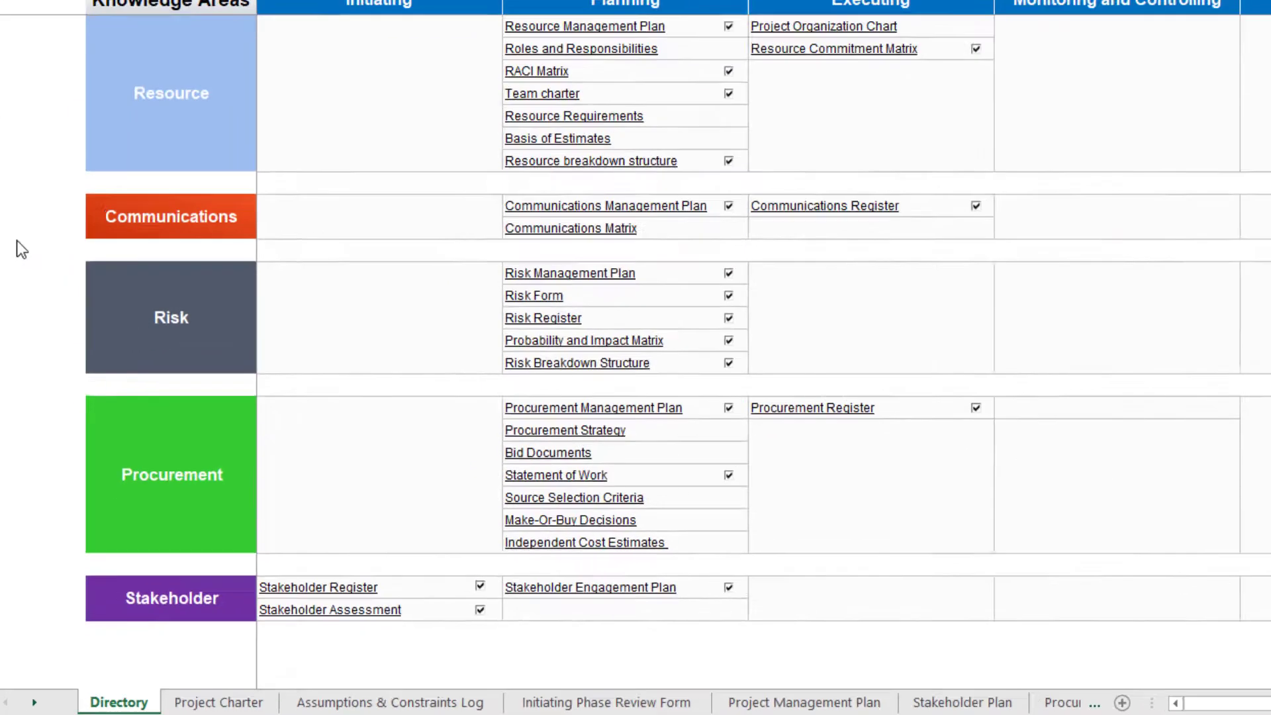
pyautogui.click(580, 498)
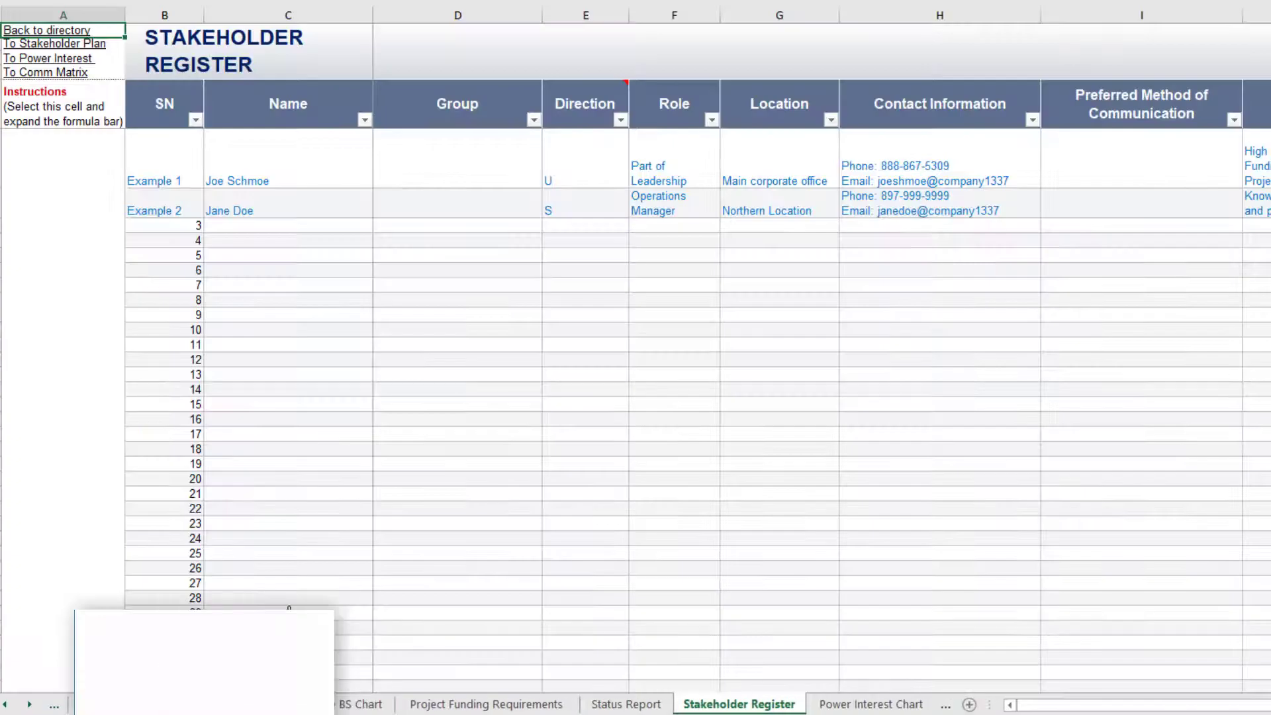
pyautogui.click(326, 227)
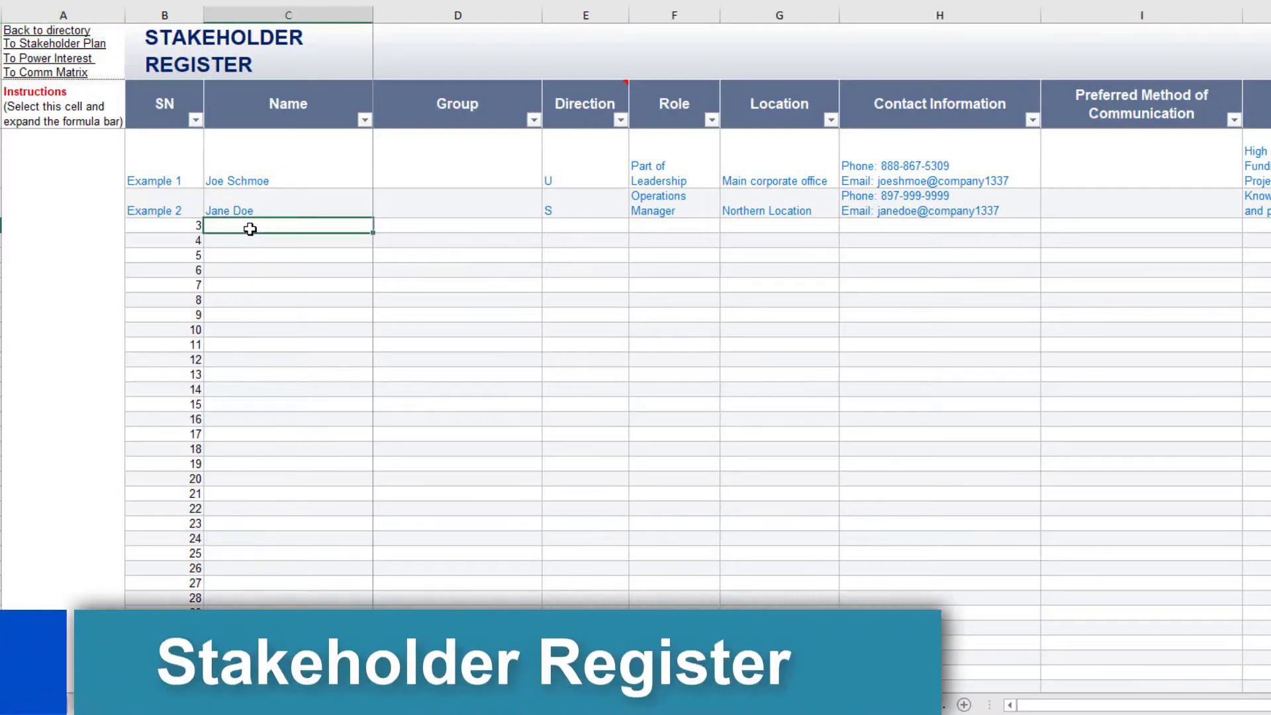
pyautogui.write('John Smith')
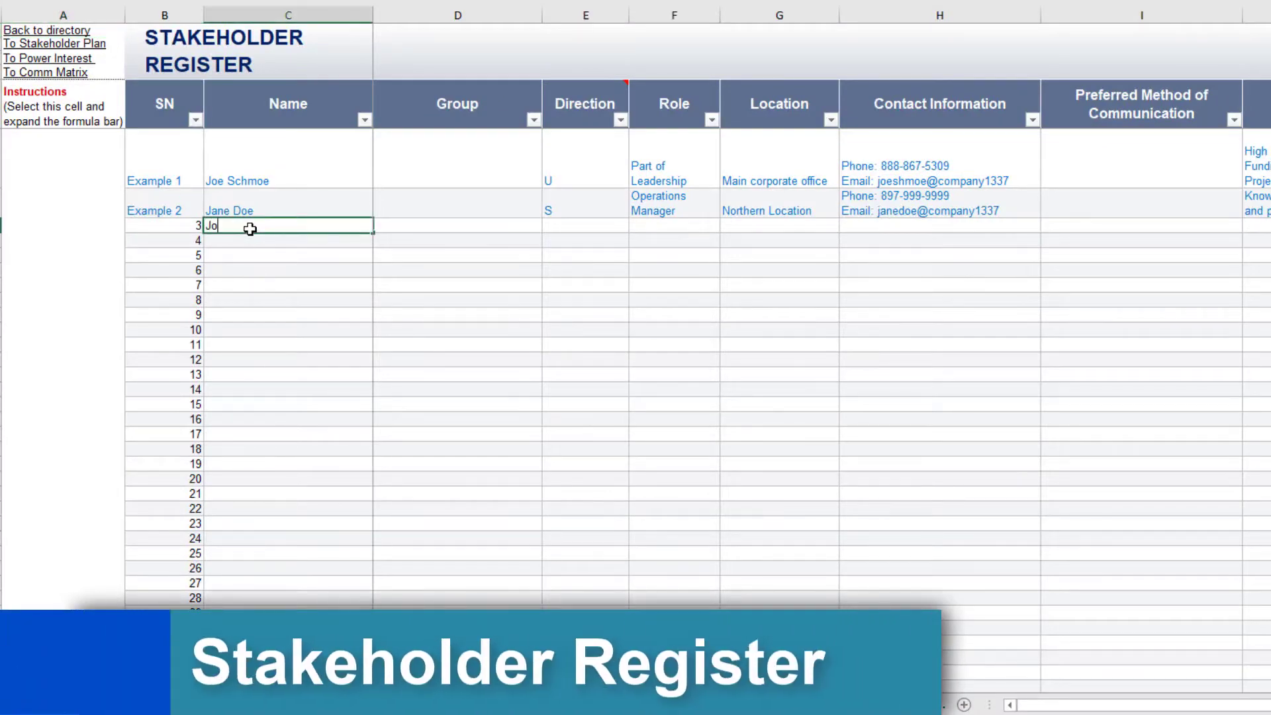
# Set the direction of the stakeholder in row 3 to O.
pyautogui.click(577, 225)
pyautogui.click(636, 225)
pyautogui.click(598, 263)
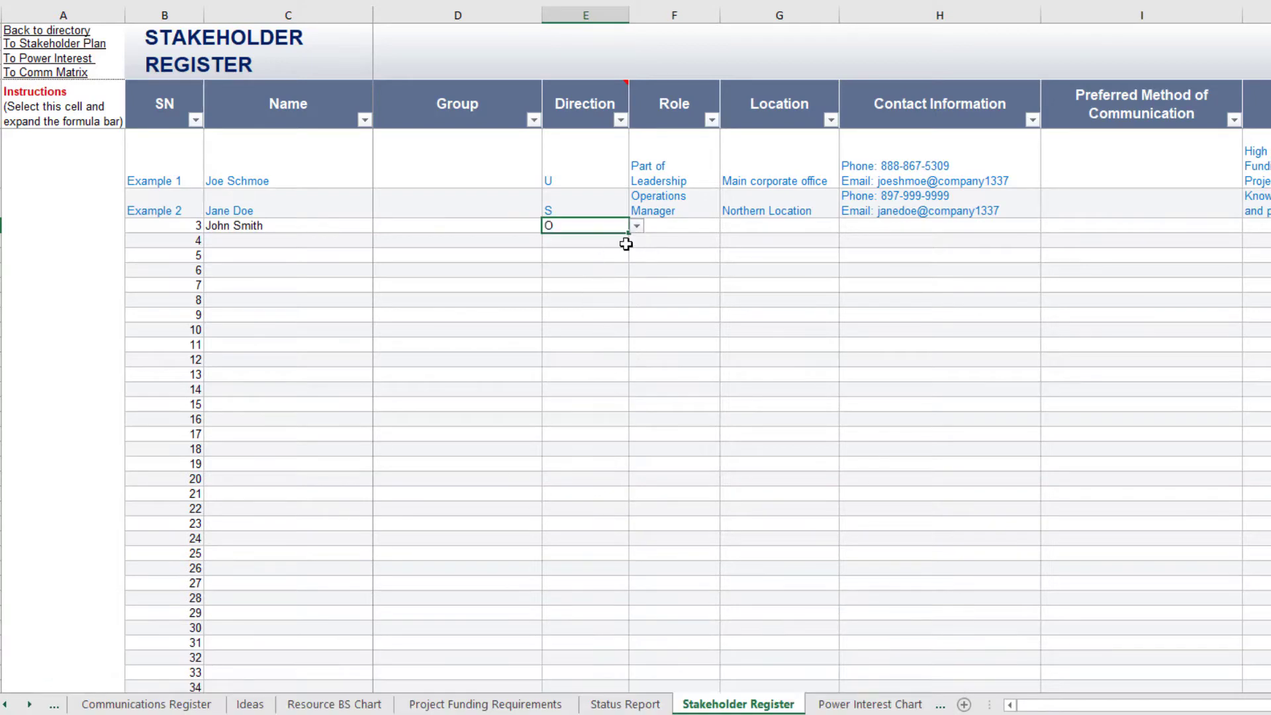
# Rate the row 3 stakeholder 2 for both power and interest, and open the Power Interest Matrix.
pyautogui.hscroll(1, 675, 227)
pyautogui.hscroll(5, 741, 230)
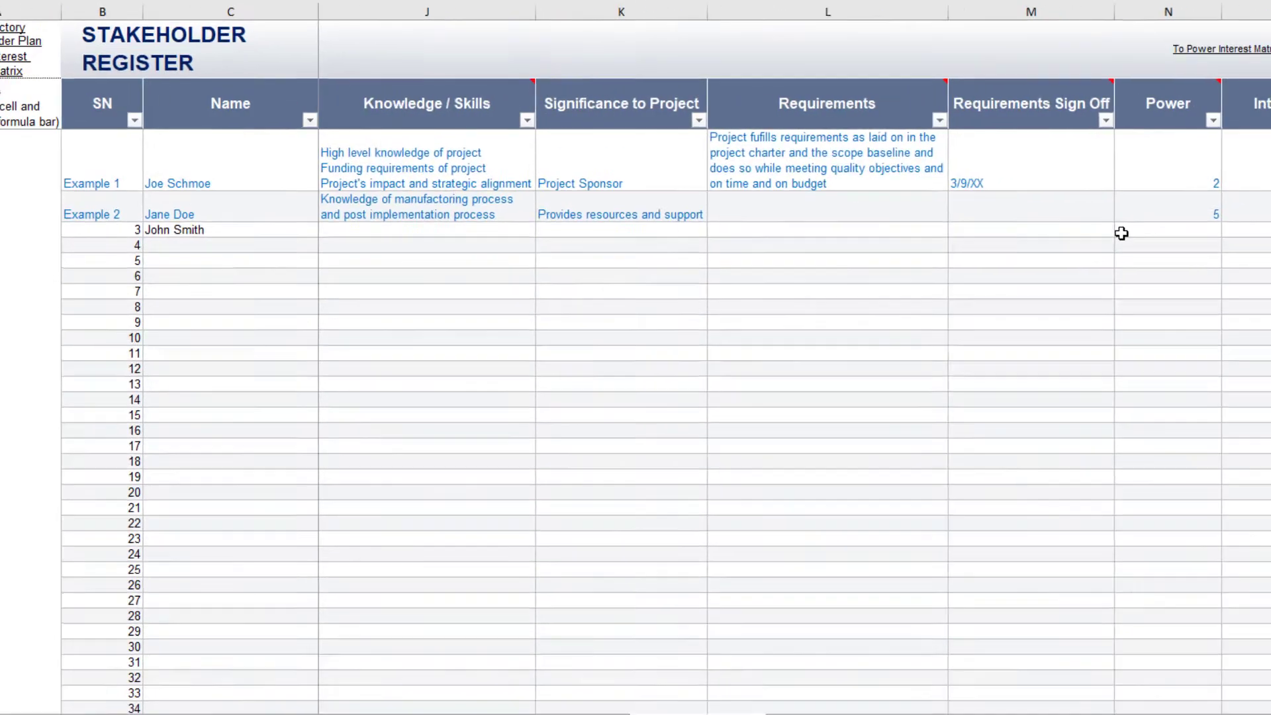
pyautogui.click(1151, 232)
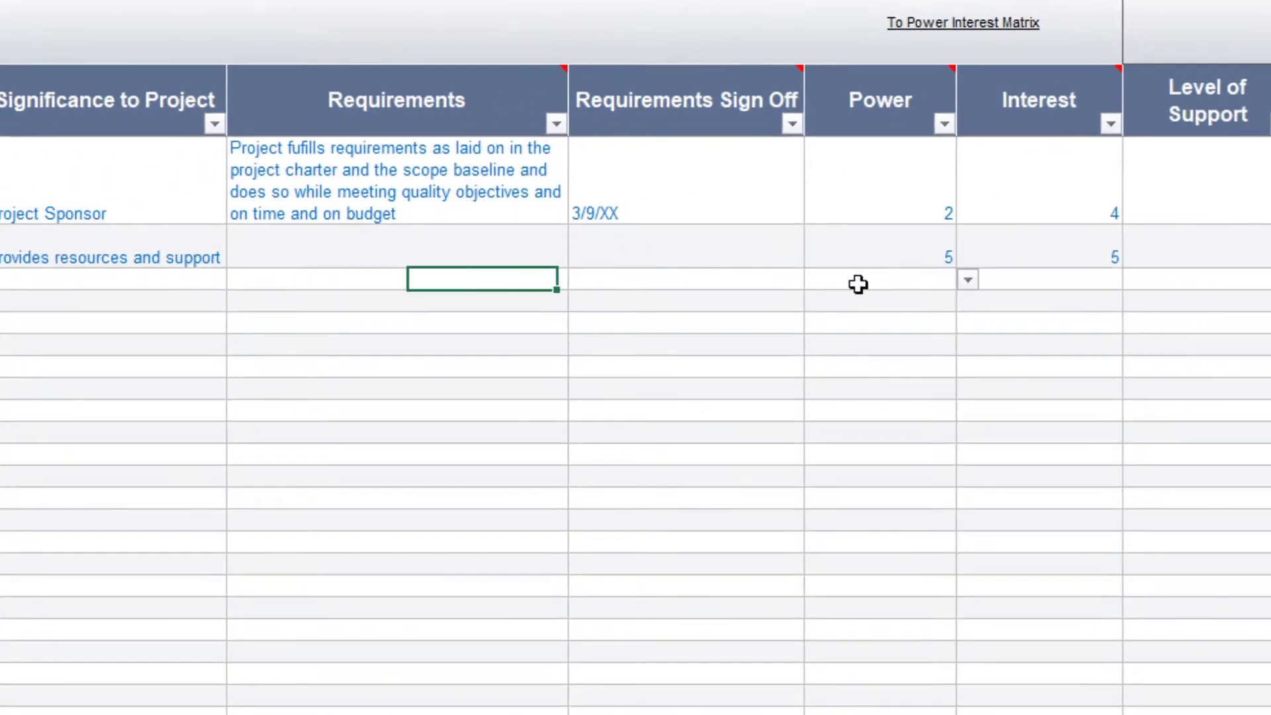
pyautogui.write('2')
pyautogui.click(1268, 230)
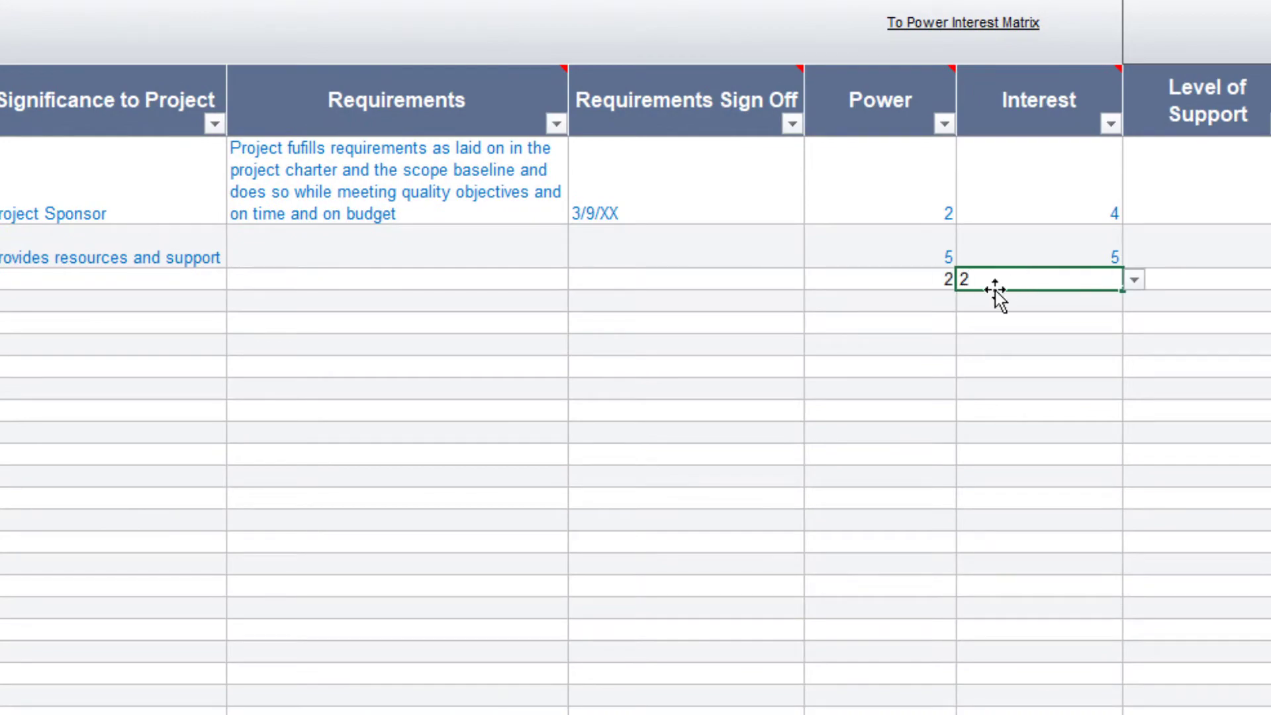
pyautogui.write('2')
pyautogui.press('Return')
pyautogui.click(968, 23)
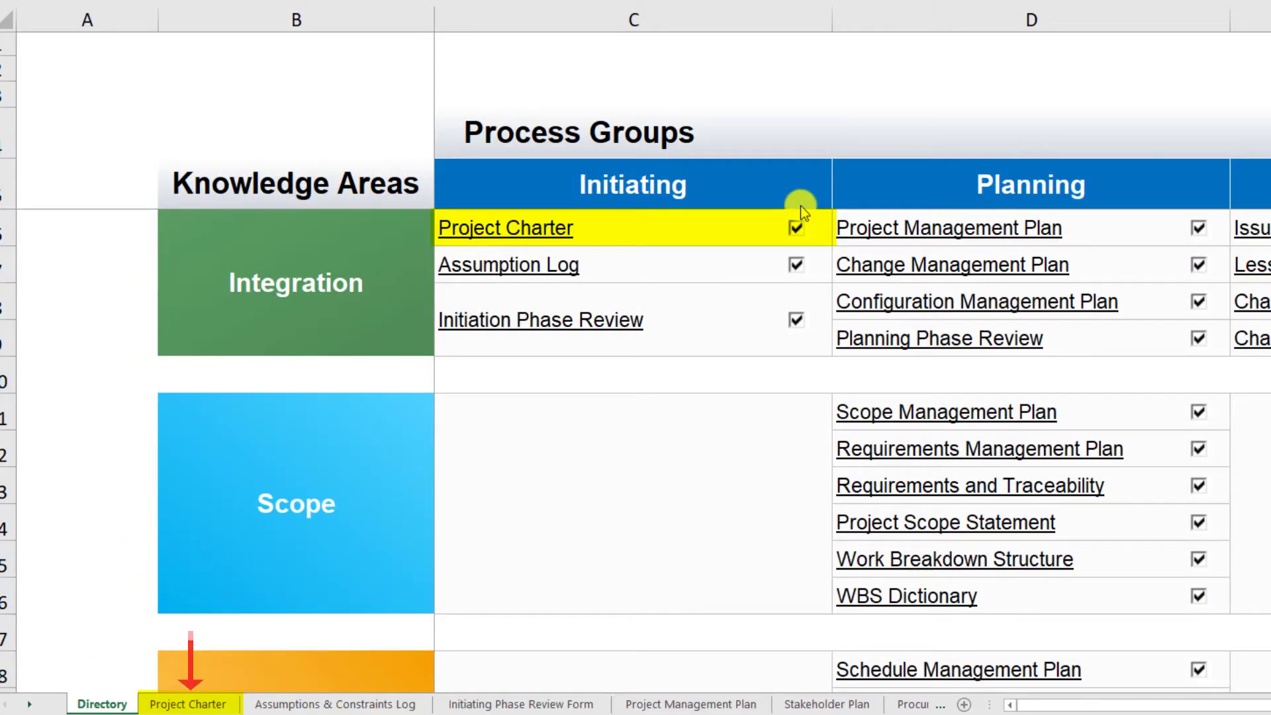
# Toggle the Project Charter checkbox in the directory's Initiating process group.
pyautogui.click(765, 227)
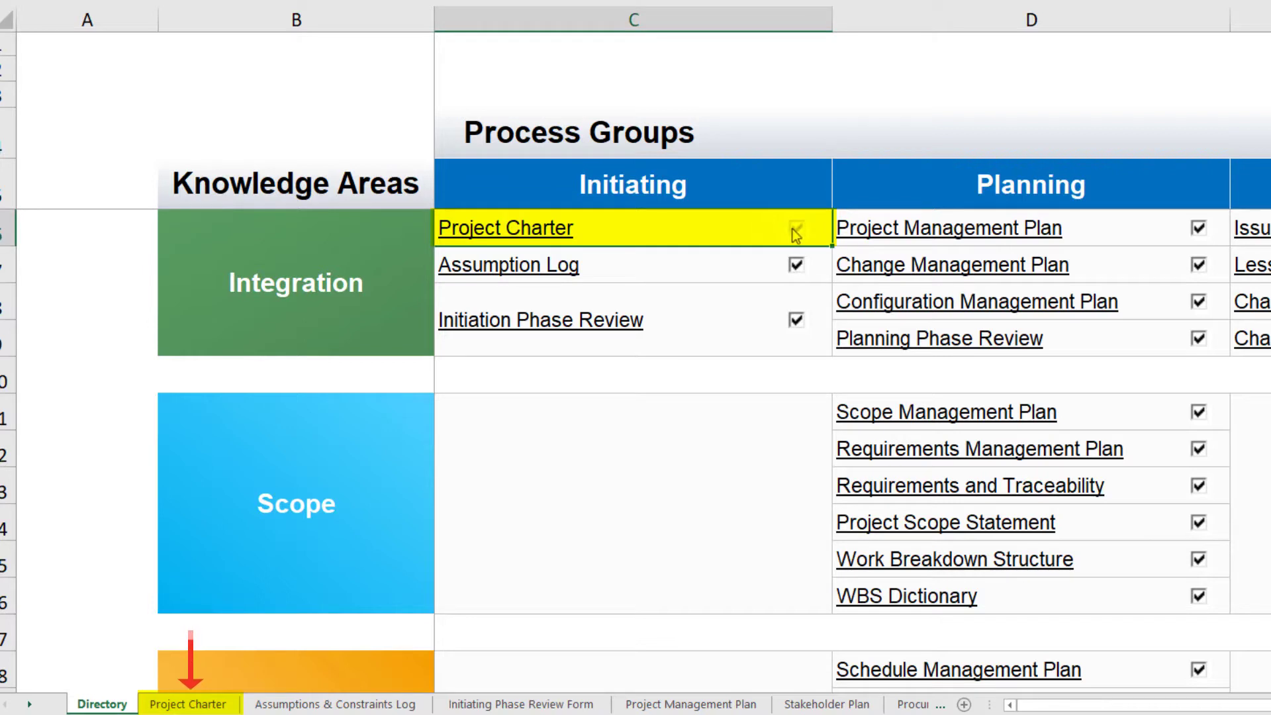
pyautogui.click(793, 229)
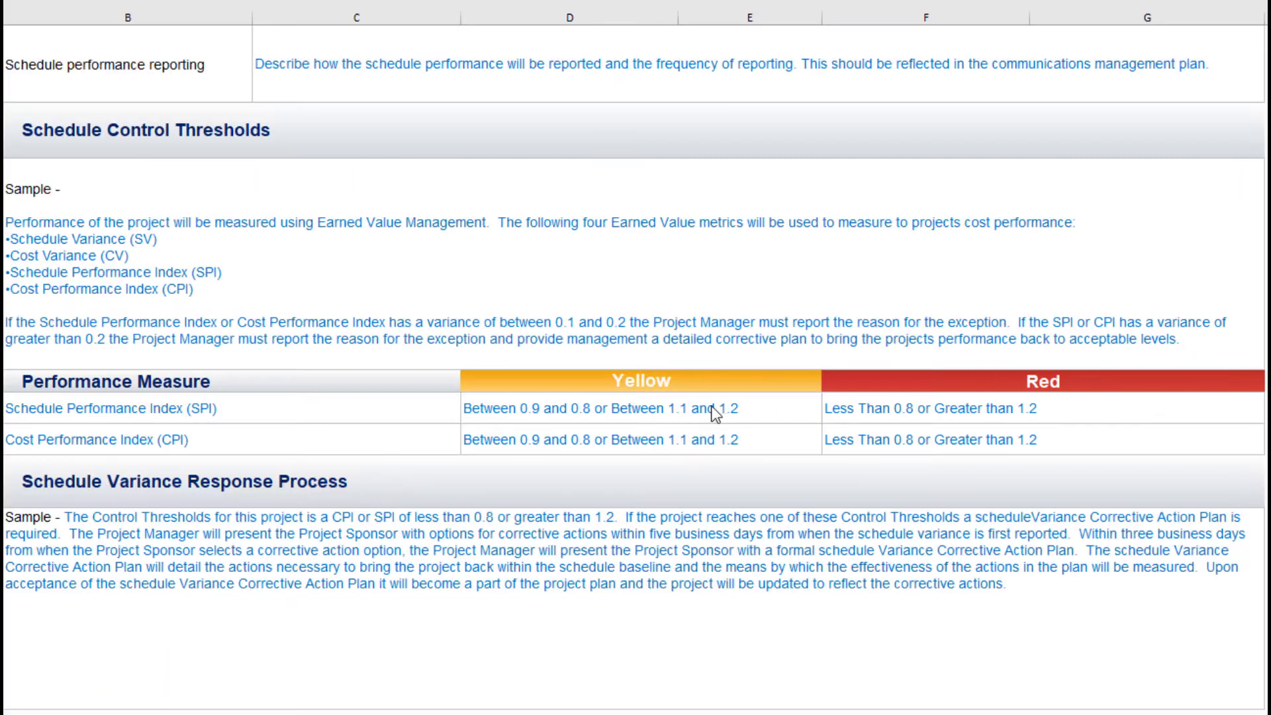
# Set the yellow SPI threshold to "Between 0.9 and 0.8 or Between 1.0 and 1.1" and delete the Schedule Variance Response Process rows.
pyautogui.click(692, 410)
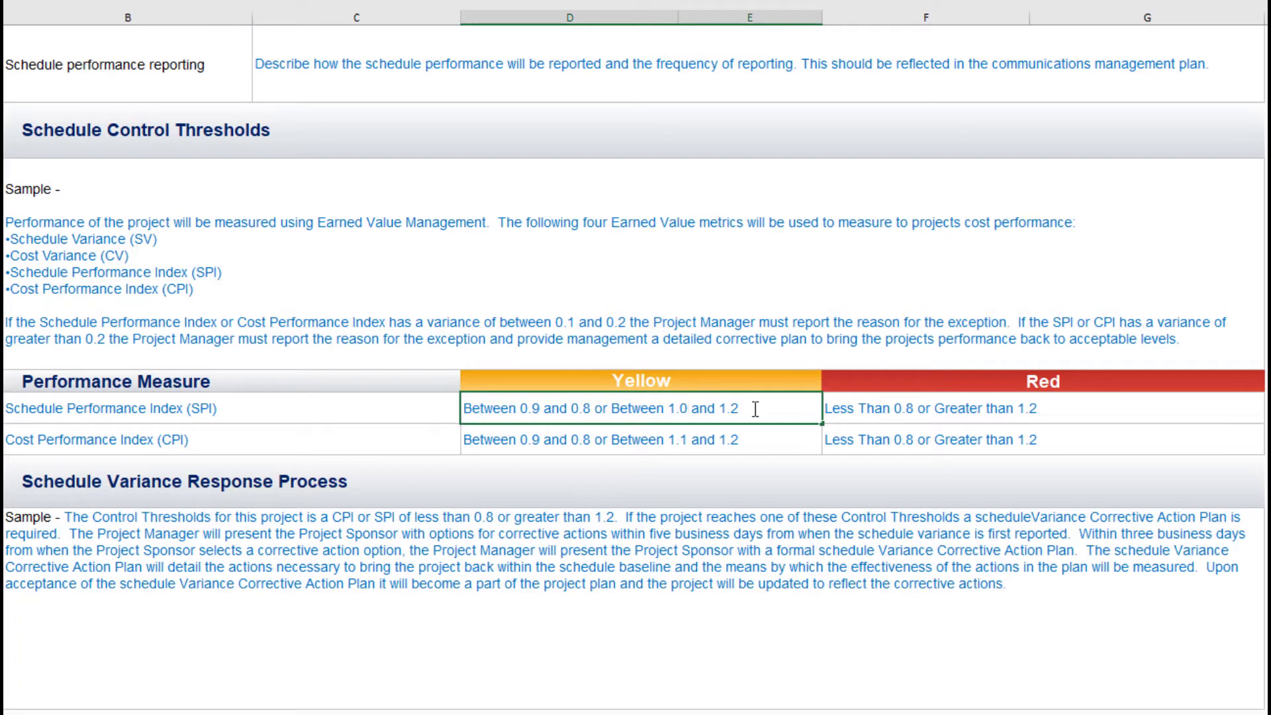
pyautogui.moveTo(1, 481); pyautogui.dragTo(2, 530)
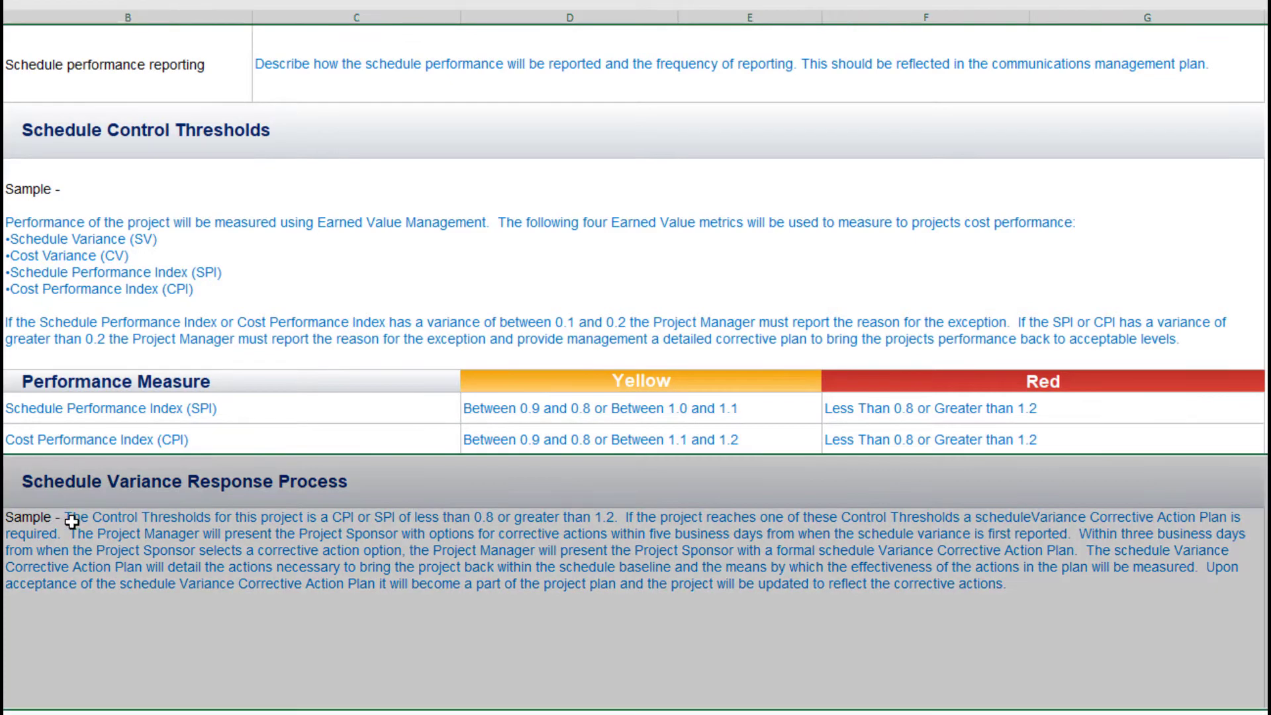
pyautogui.rightClick(71, 521)
pyautogui.click(137, 680)
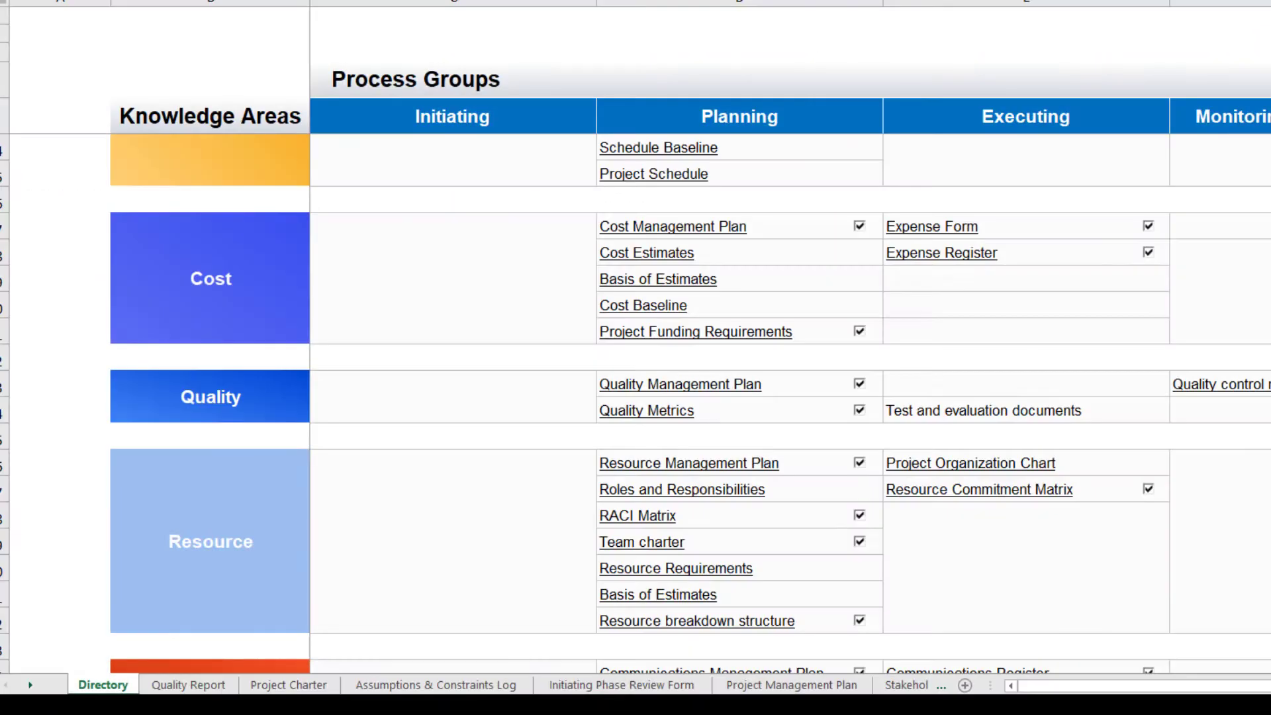
# Enter Quality Report in the directory's first Quality cell under Executing and hyperlink it to the Quality Report sheet.
pyautogui.click(1093, 381)
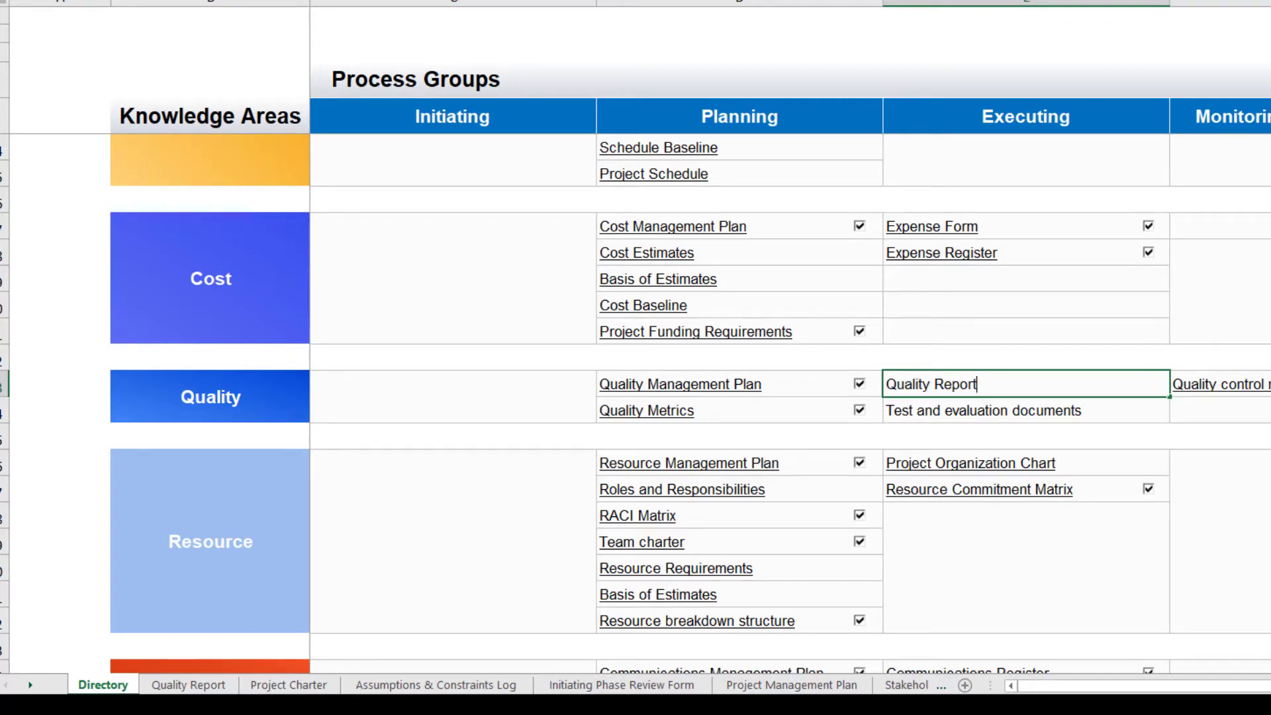
pyautogui.rightClick(1056, 378)
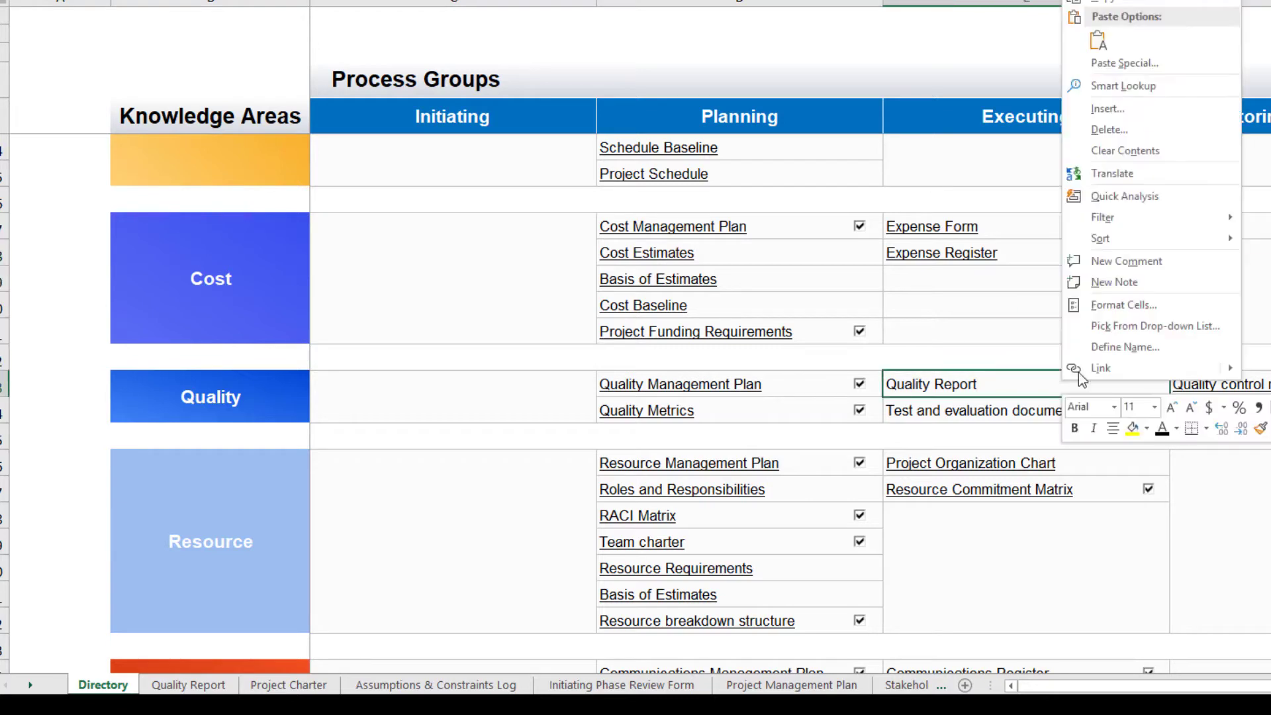
pyautogui.click(1099, 370)
pyautogui.click(576, 108)
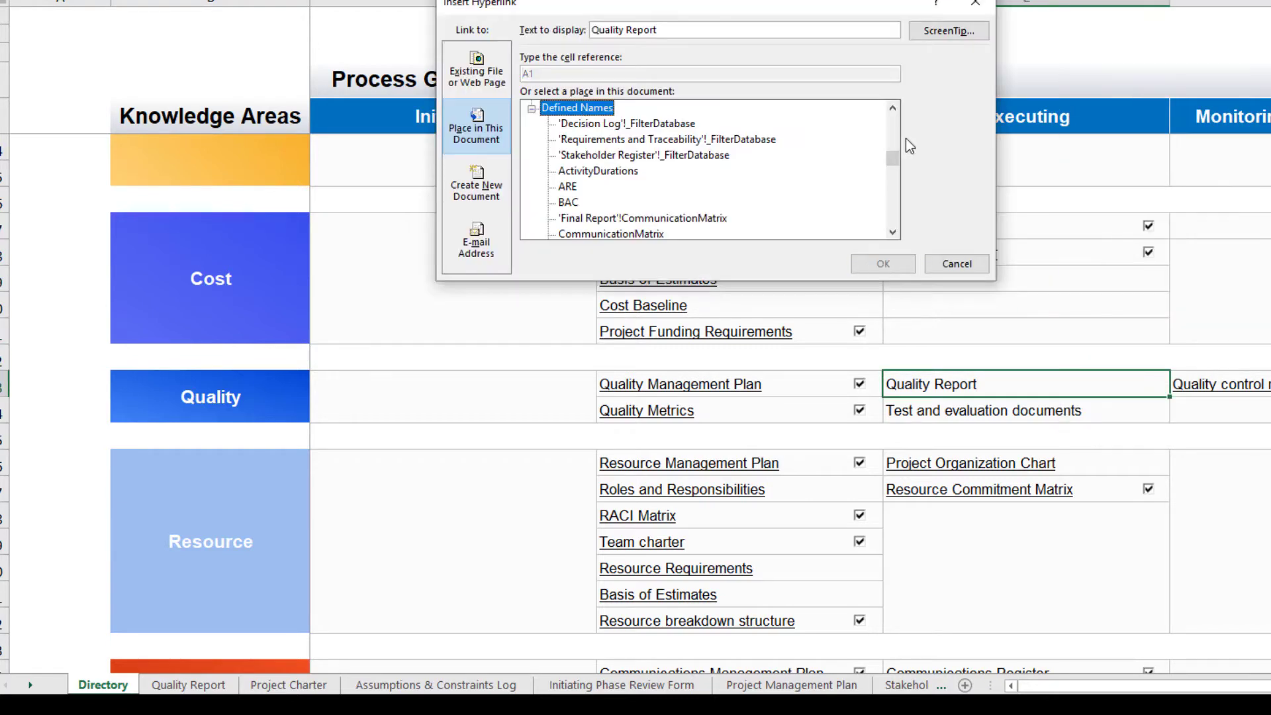
pyautogui.moveTo(893, 159); pyautogui.dragTo(888, 89)
pyautogui.click(617, 139)
pyautogui.click(883, 264)
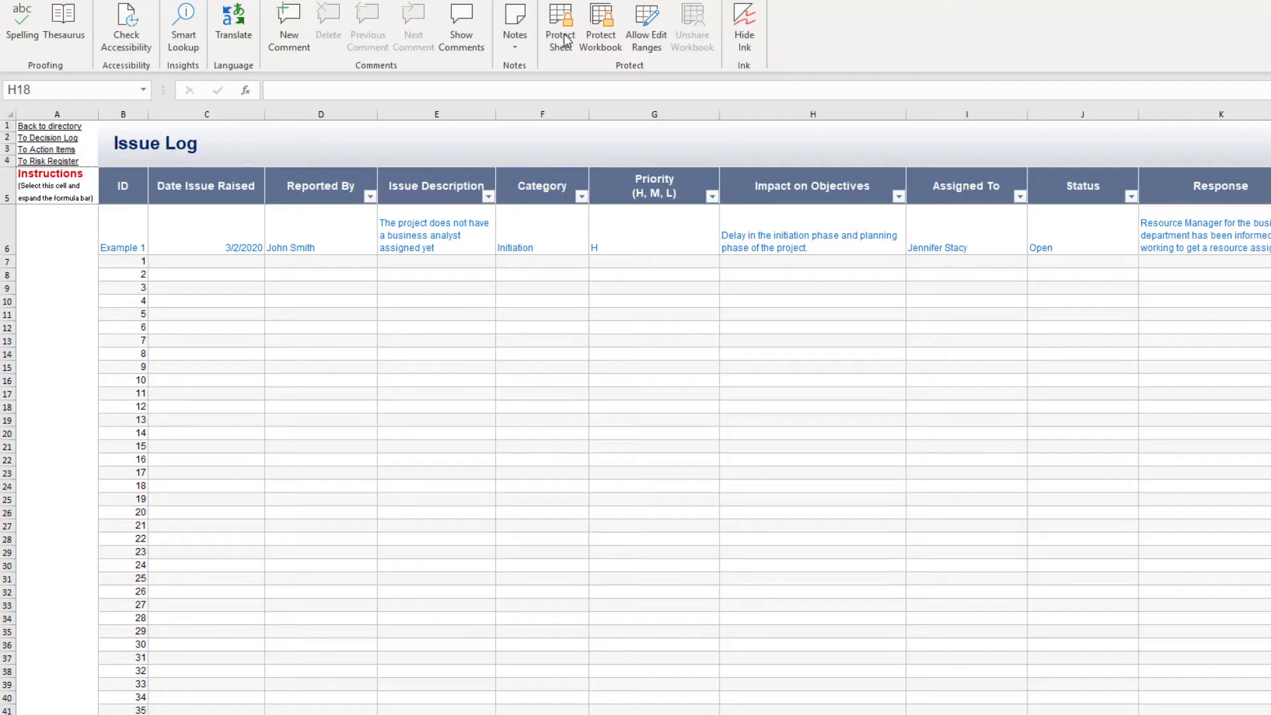
# Open the sheet protection settings for the Issue Log and allow users to format cells.
pyautogui.click(565, 41)
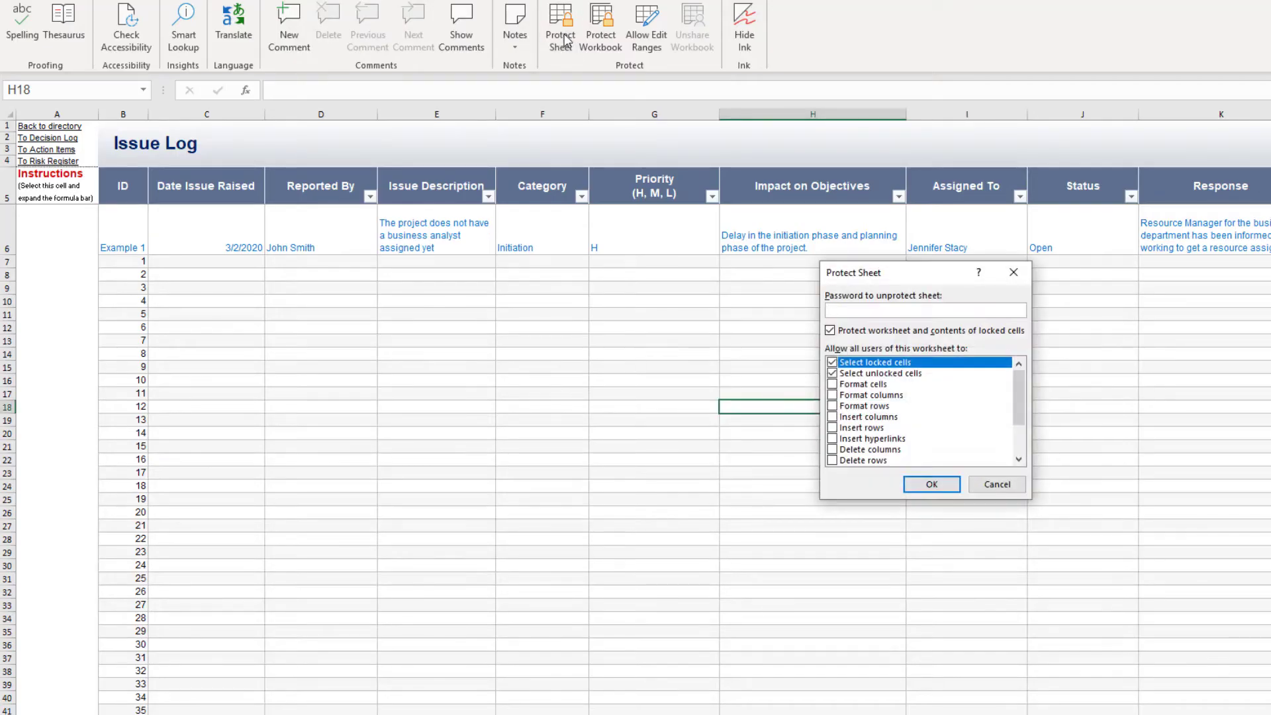
pyautogui.click(833, 385)
pyautogui.scroll(-2, 832, 387)
pyautogui.click(832, 396)
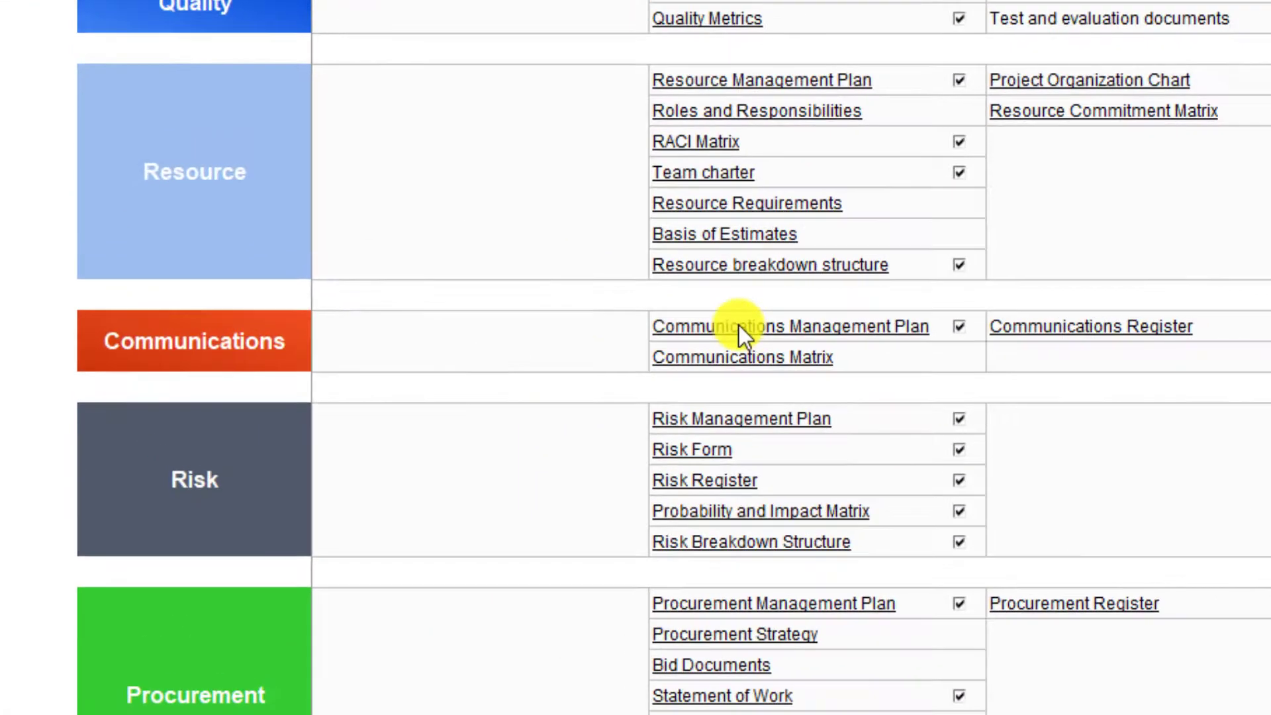
# Open the Communications Management Plan from the directory and follow the links through the Stakeholder Register to the Communication Matrix.
pyautogui.click(525, 343)
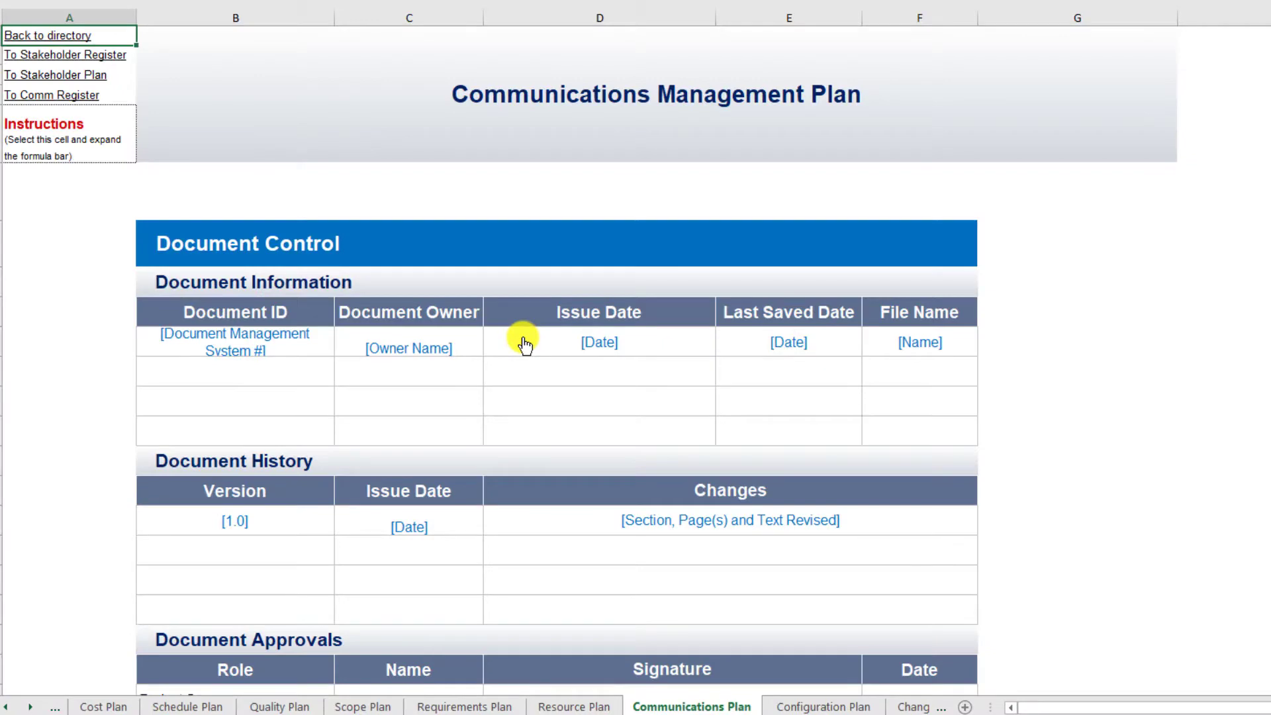
pyautogui.click(118, 55)
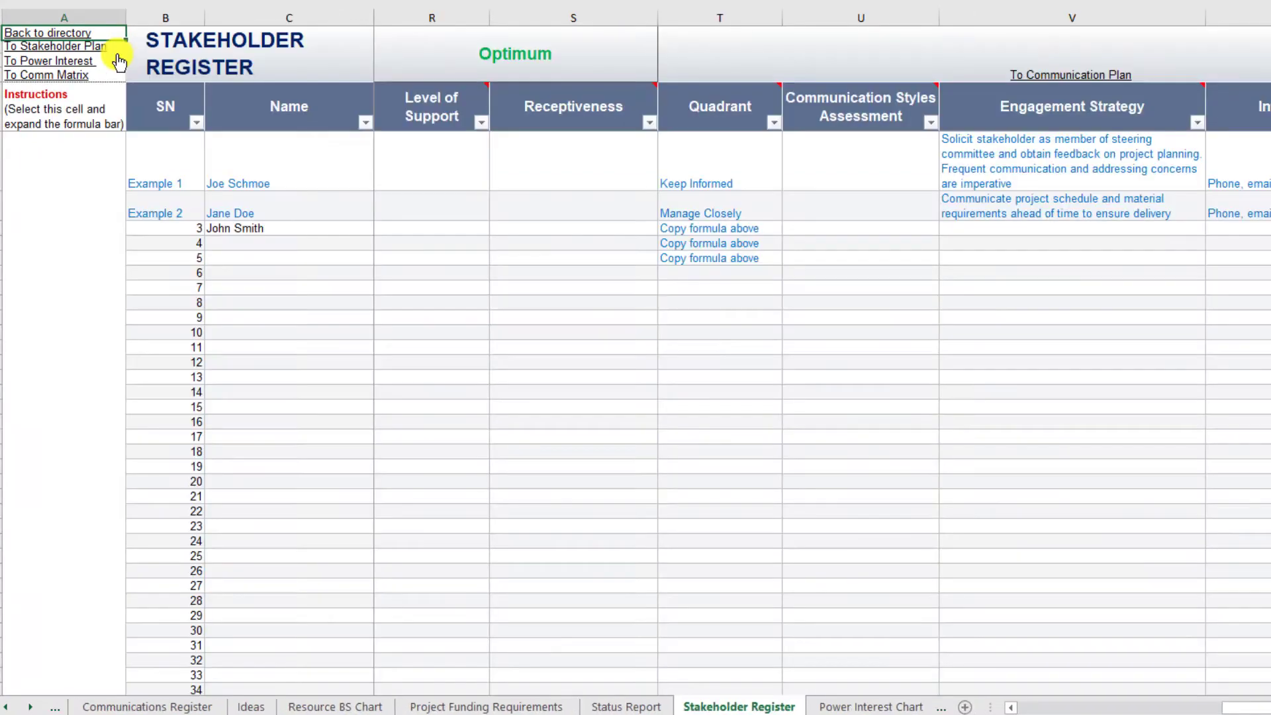
pyautogui.click(1070, 75)
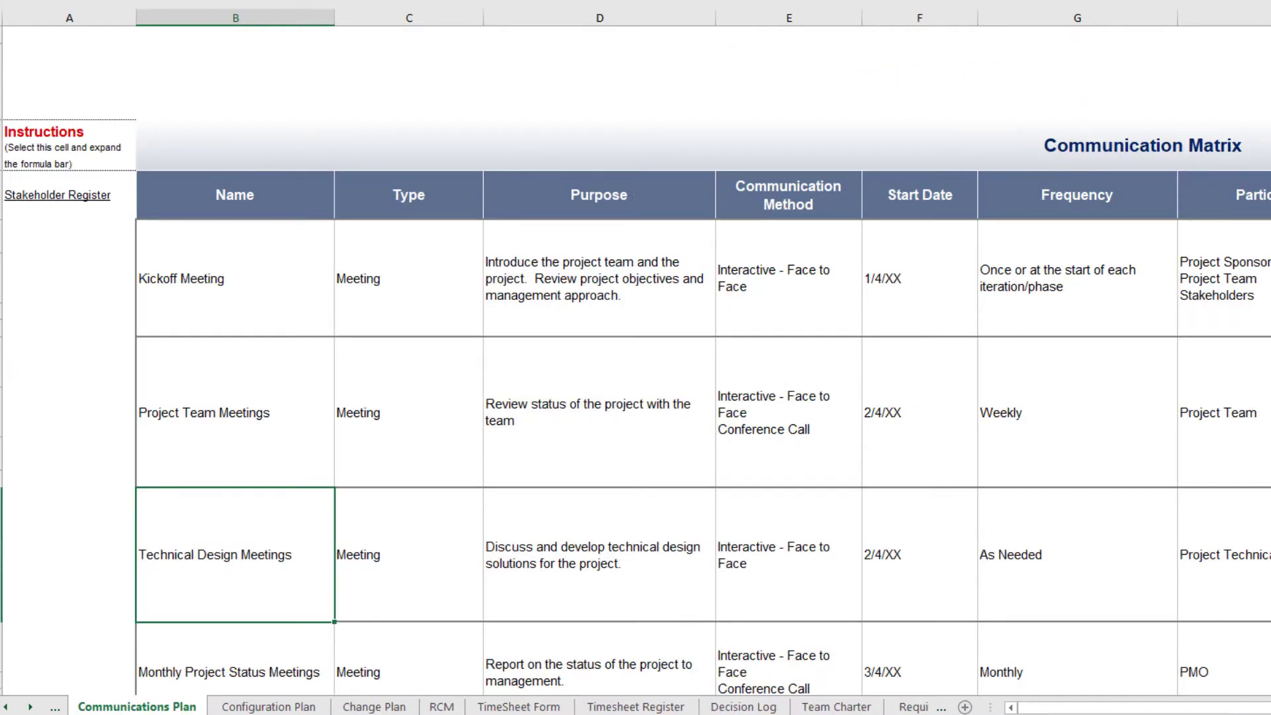
# Follow the Communications Management Plan's links to the Communications Register and the Stakeholder Engagement Plan, and return to the directory.
pyautogui.scroll(10, 635, 361)
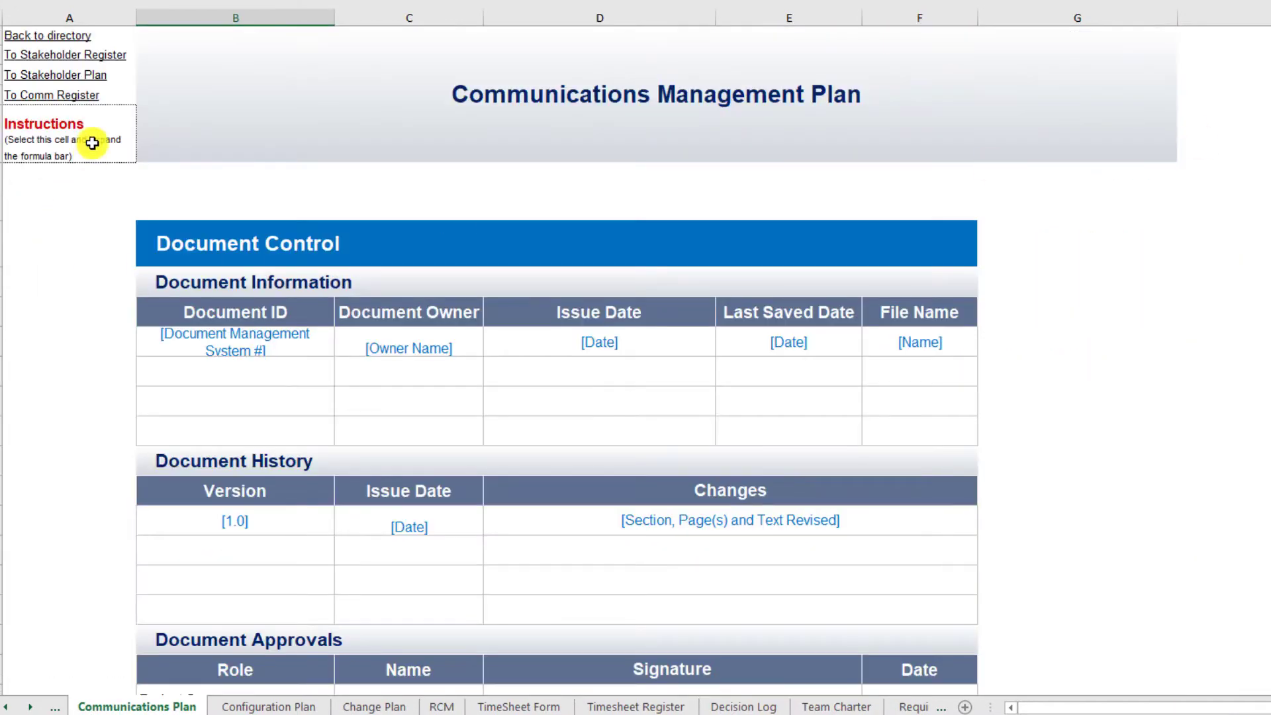
pyautogui.click(79, 94)
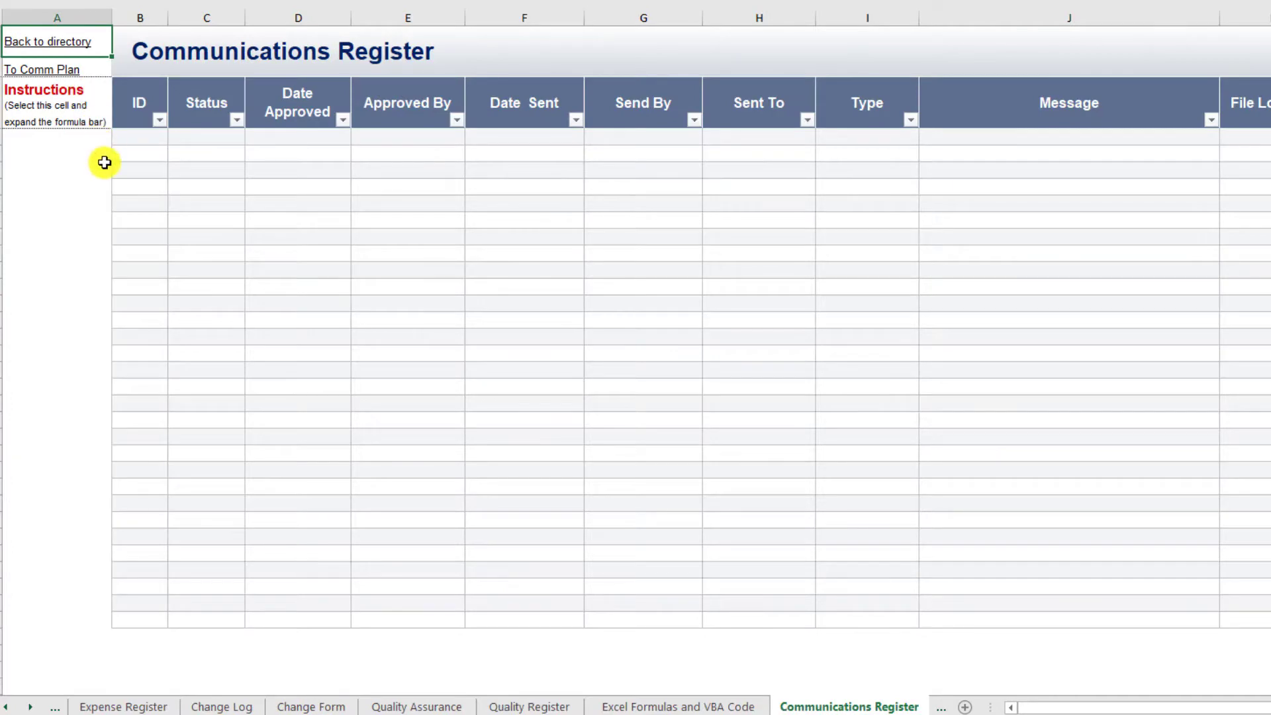
pyautogui.click(74, 70)
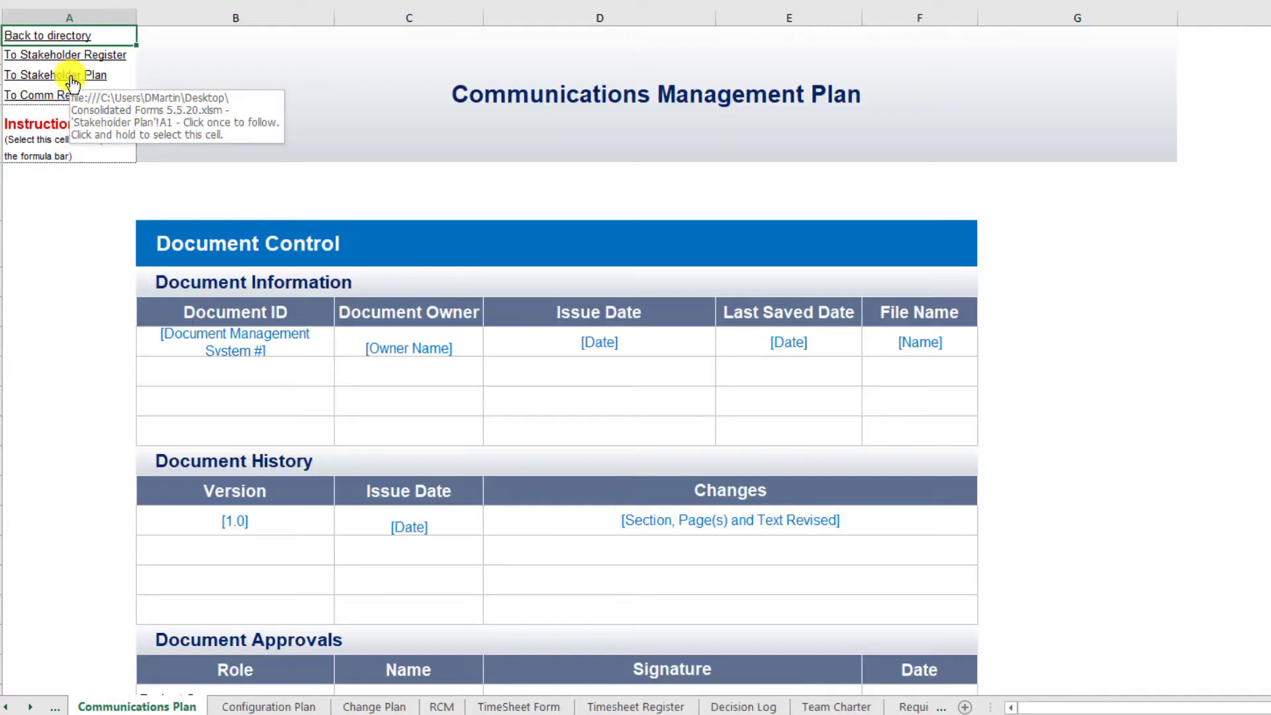
pyautogui.click(72, 76)
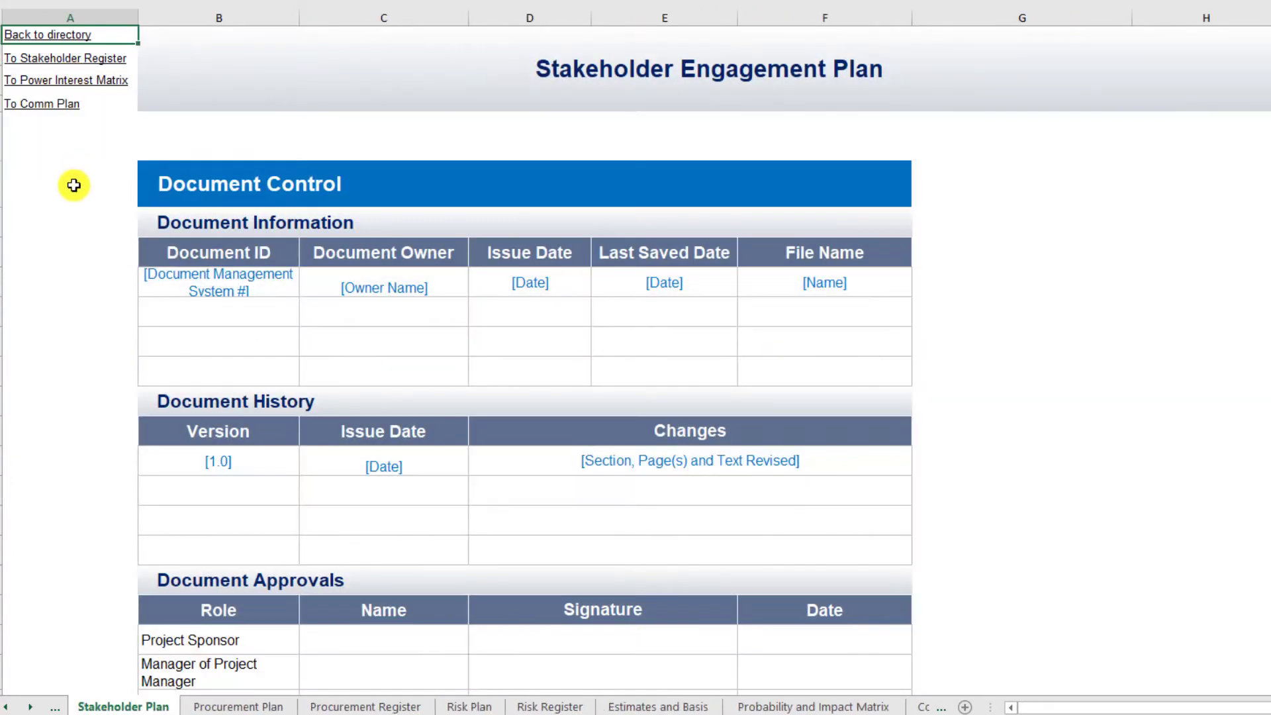
pyautogui.click(79, 33)
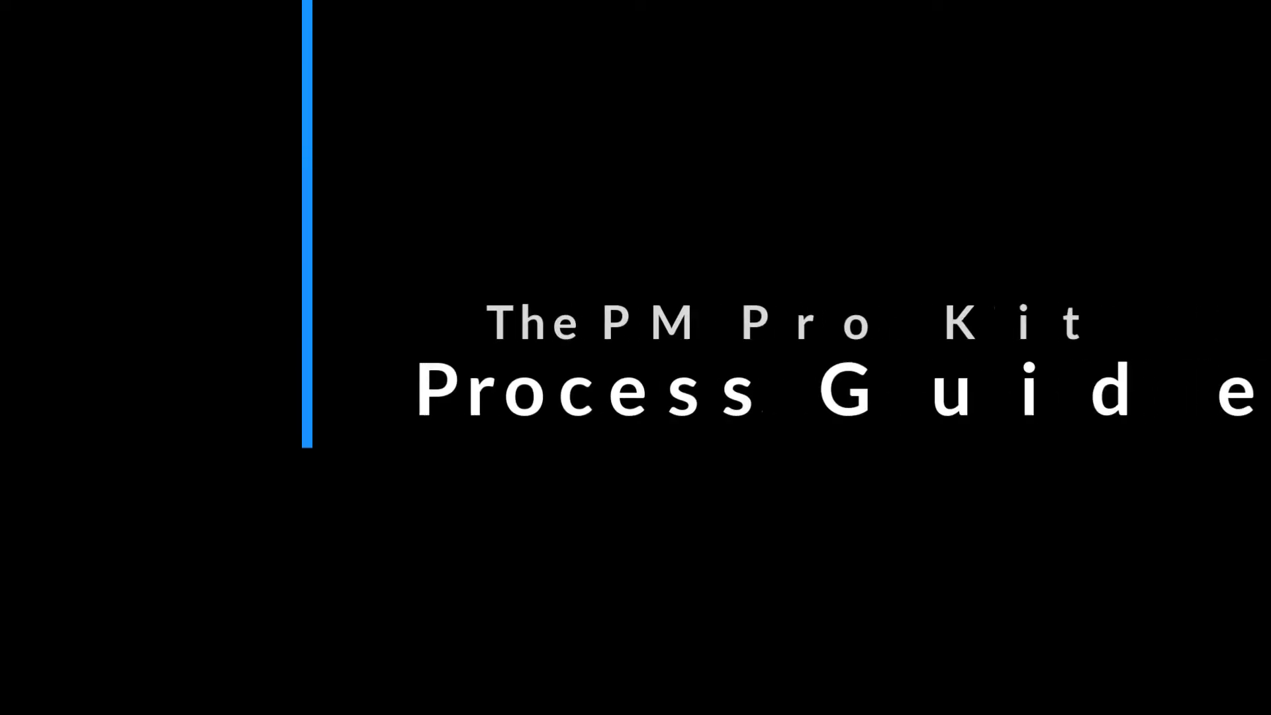